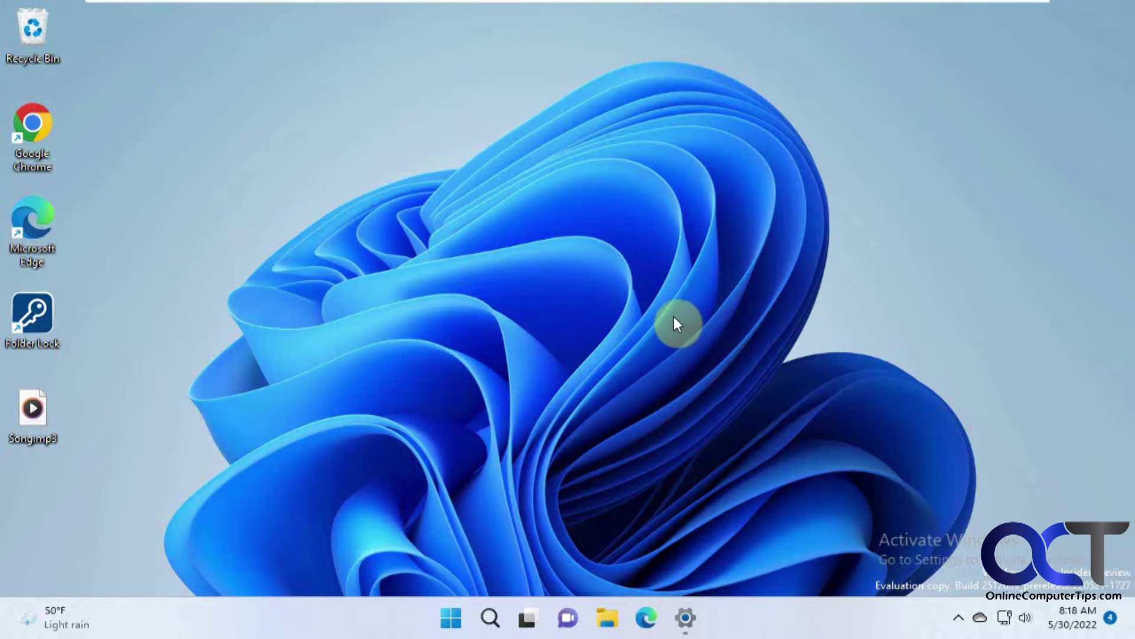
Step: Check the Windows edition and OS build under the Windows specifications in Settings, highlighting both values
click(699, 620)
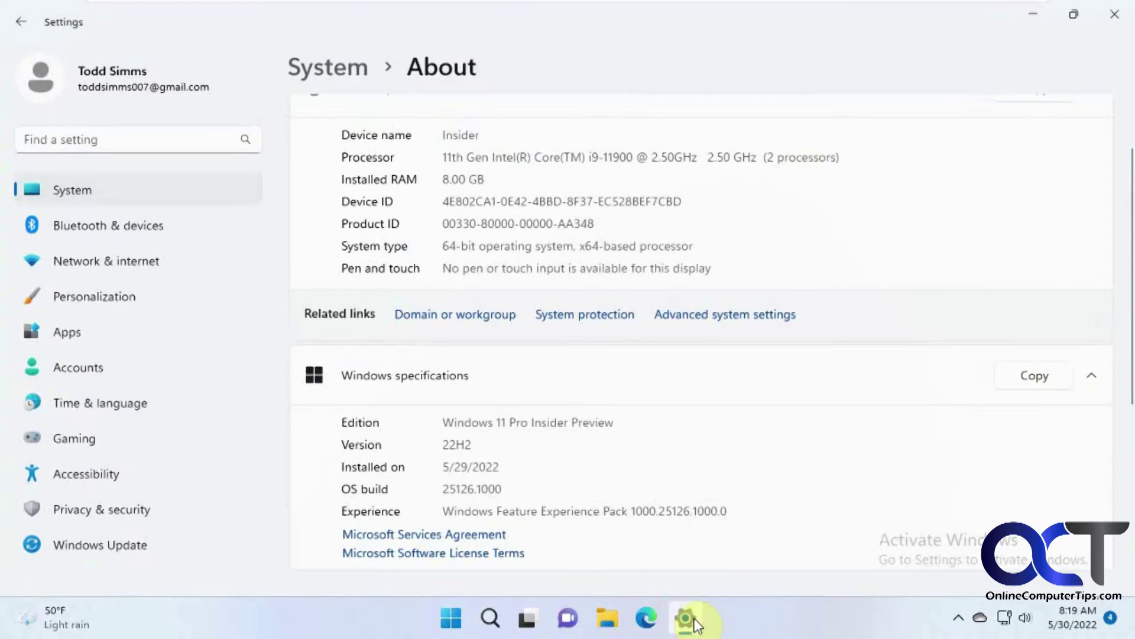
drag(619, 423, 443, 423)
scroll(654, 426, down, 2)
drag(510, 414, 445, 421)
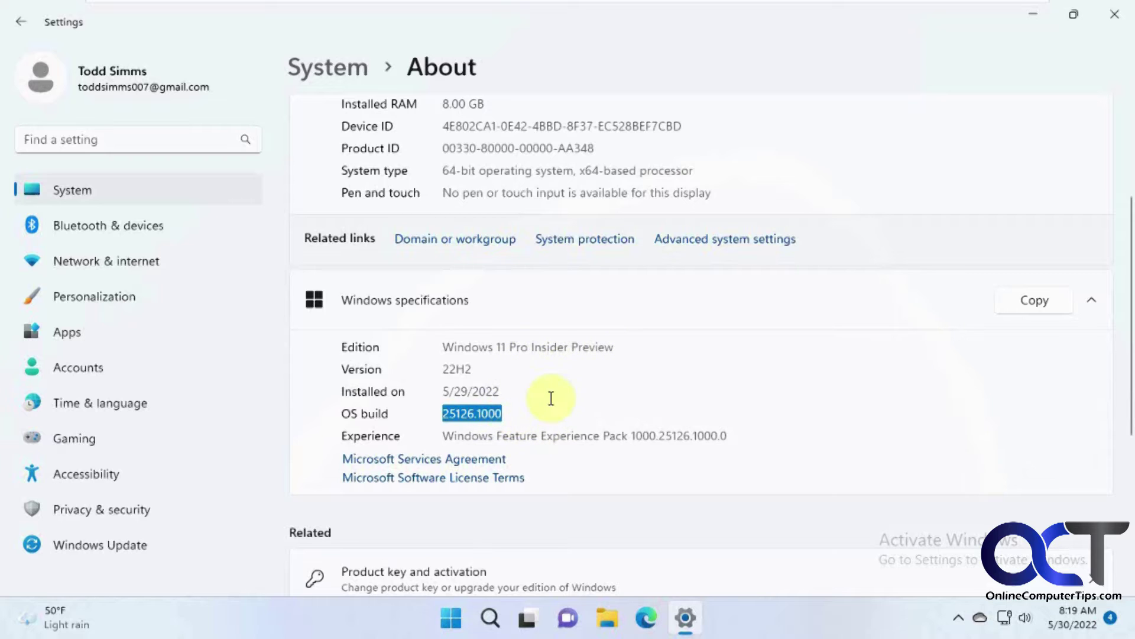
click(1032, 15)
Step: Look up the Windows Voice Recorder entry in the Microsoft Store library, then close the Store
click(451, 618)
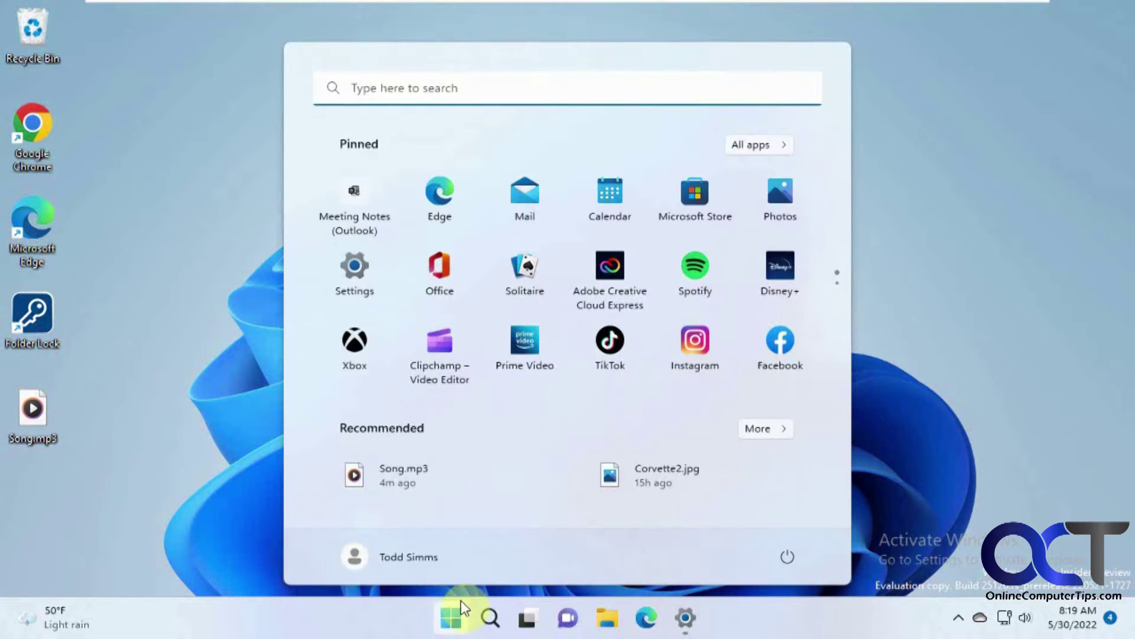
click(696, 201)
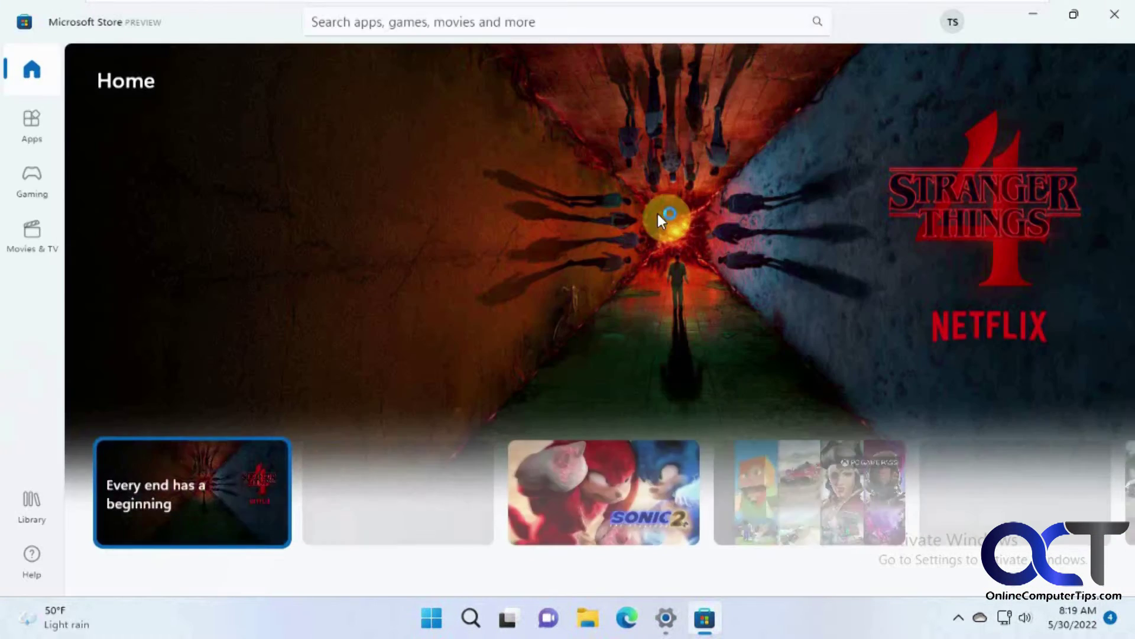
click(16, 512)
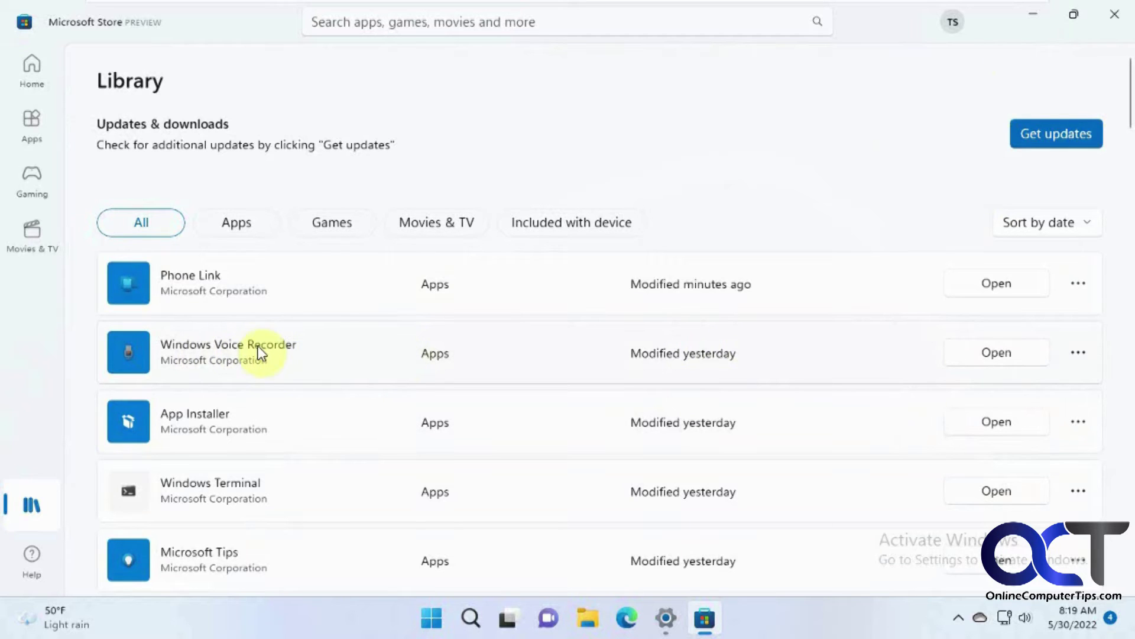
click(1112, 22)
Step: Search Windows for "vo" and open the Sound Recorder app
click(454, 617)
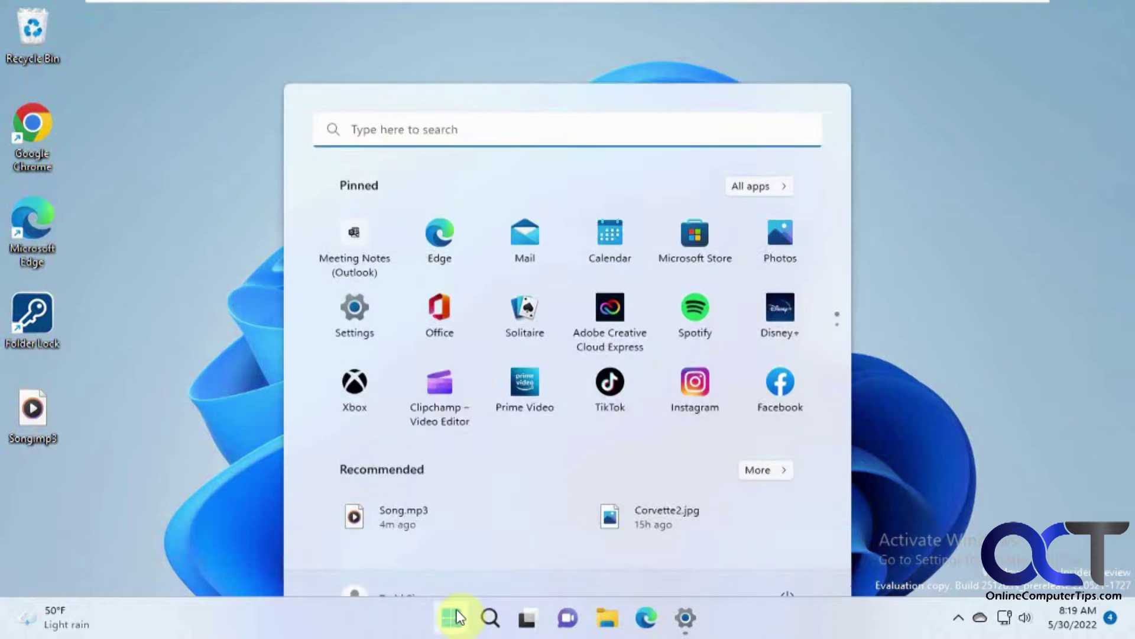
click(467, 85)
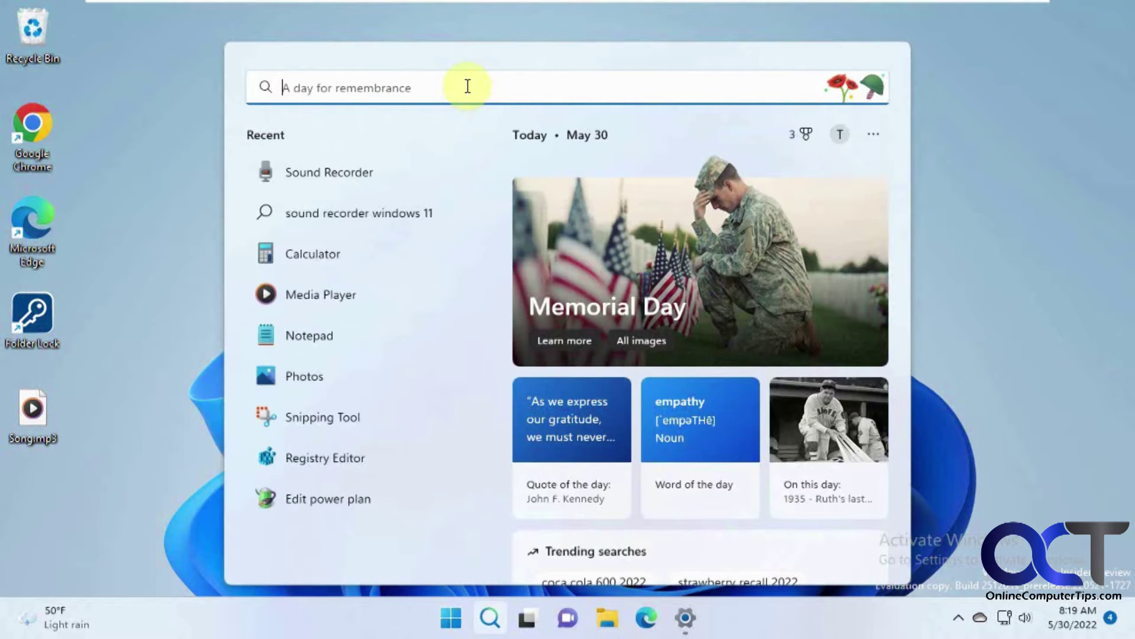
text(so)
key(BackSpace)
key(BackSpace)
text(vo)
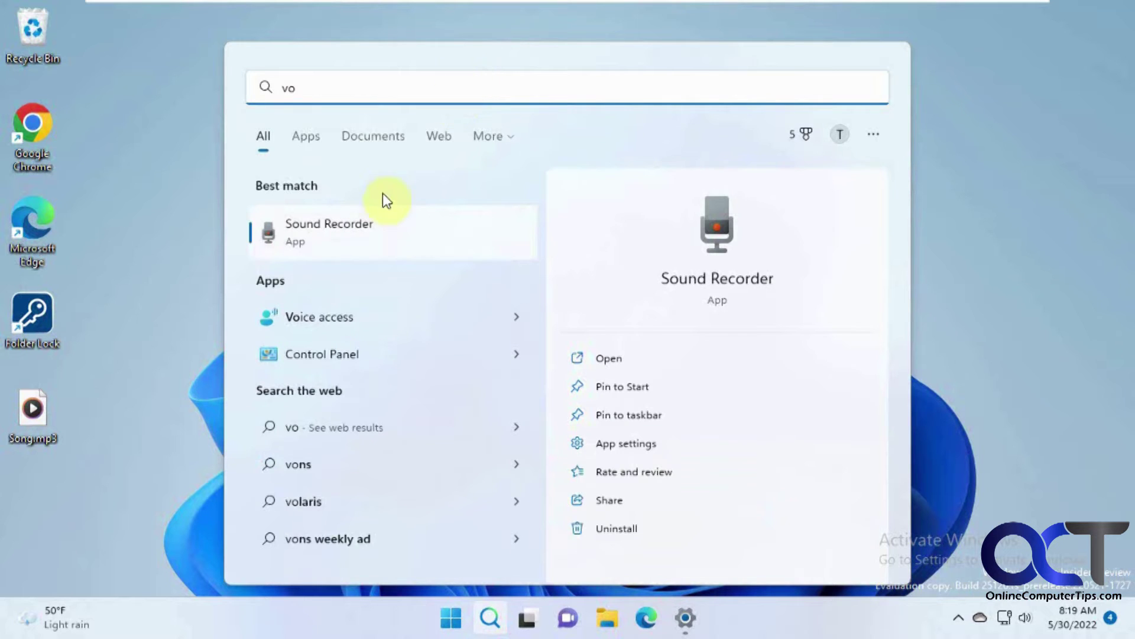
click(333, 234)
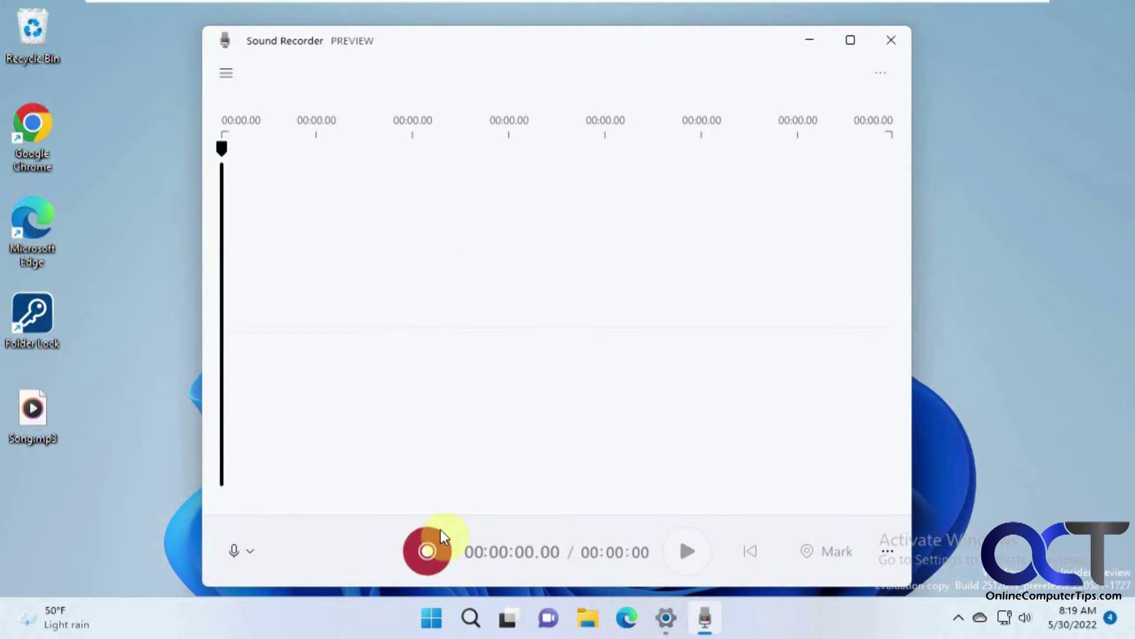
Step: Record a voice clip of about 18 seconds, adding three marks while recording, and stop the recording
click(431, 544)
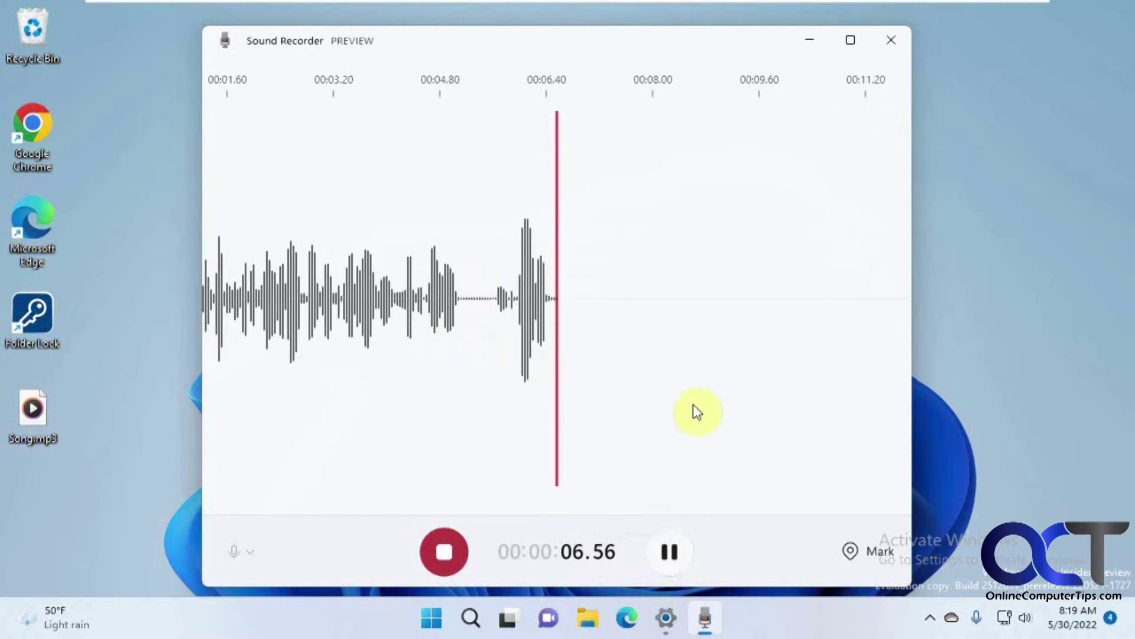
click(850, 551)
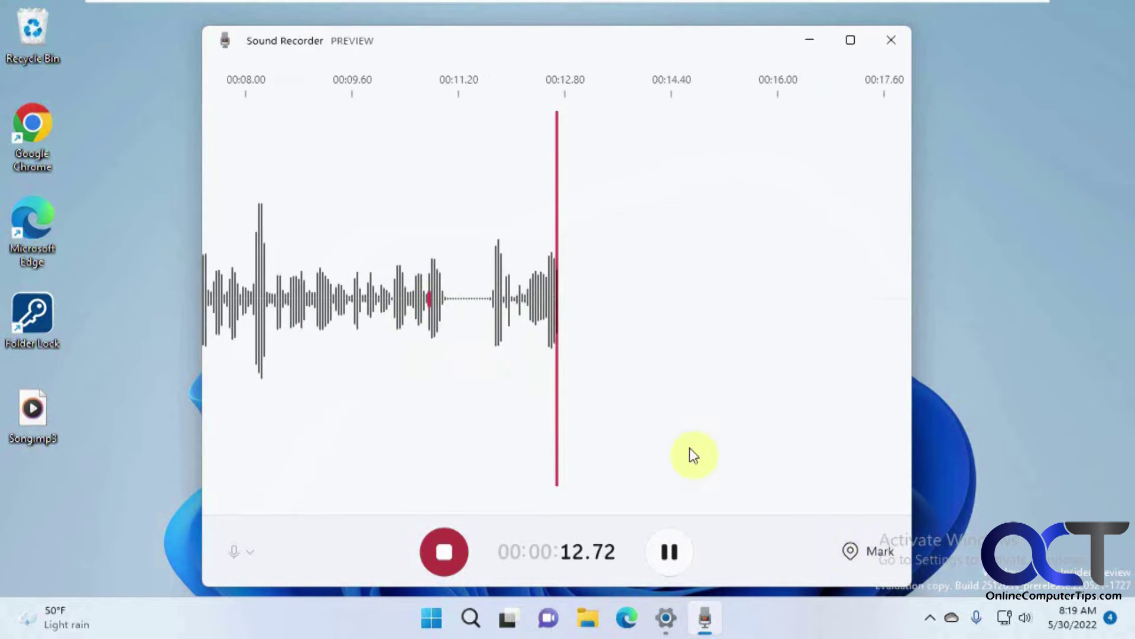
click(851, 550)
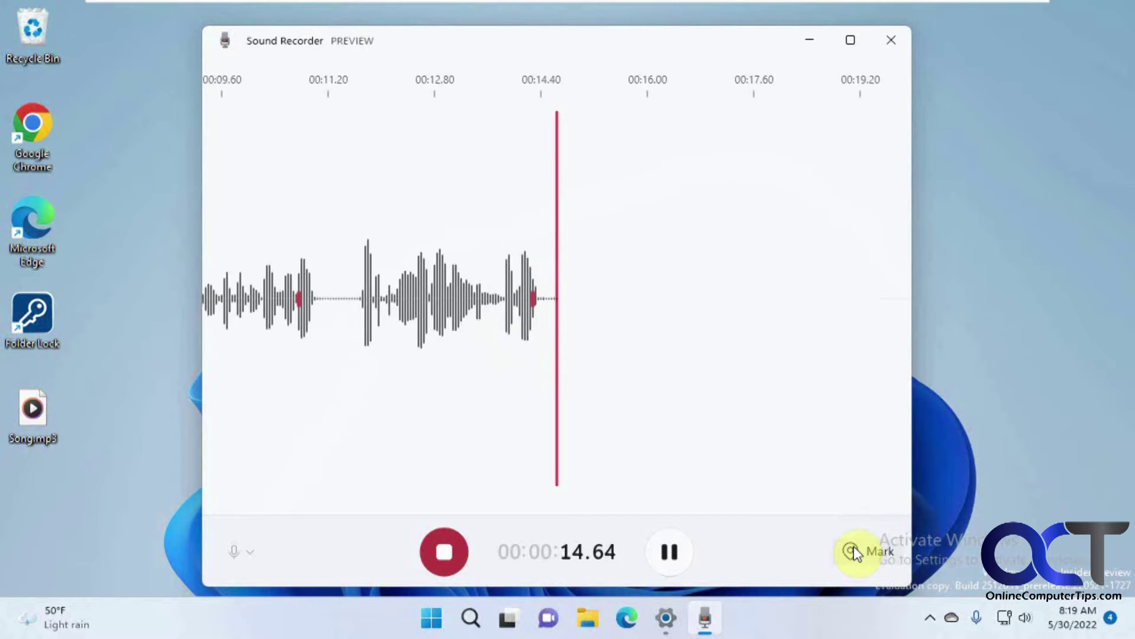
click(852, 551)
click(451, 548)
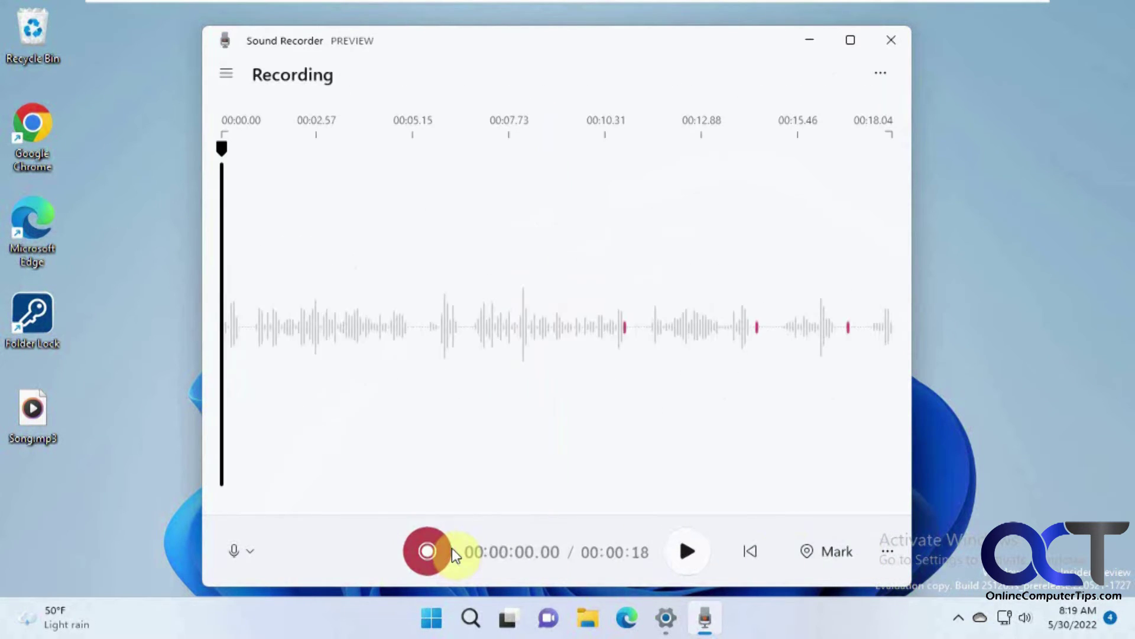
Step: Show the list of recordings and view the sharing options for the 18-second recording, then dismiss them
click(226, 73)
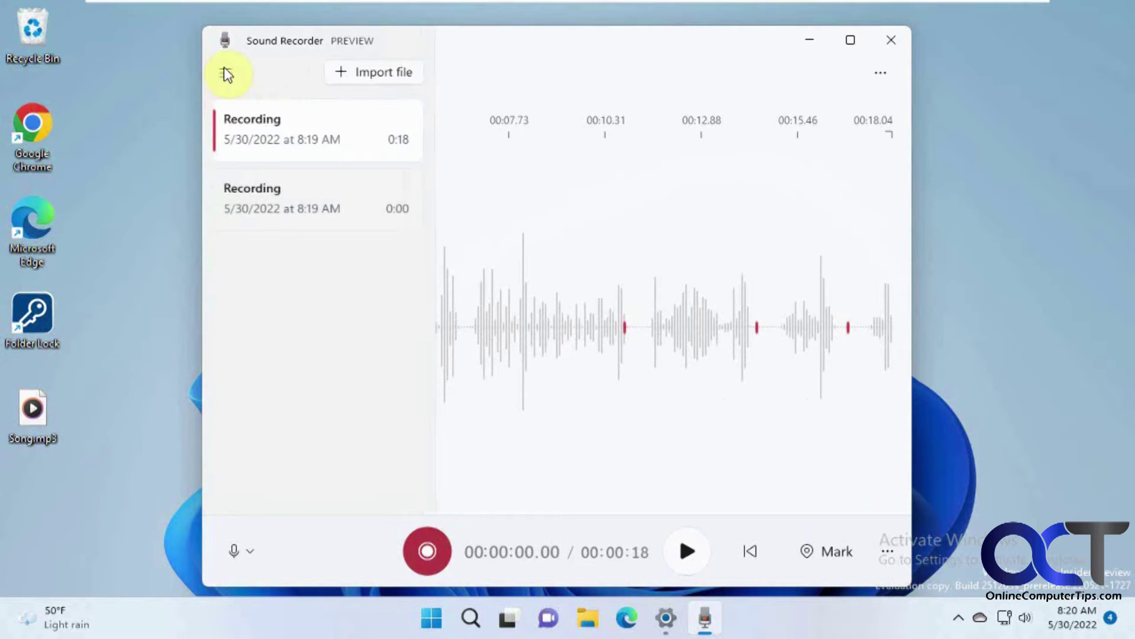
right_click(299, 148)
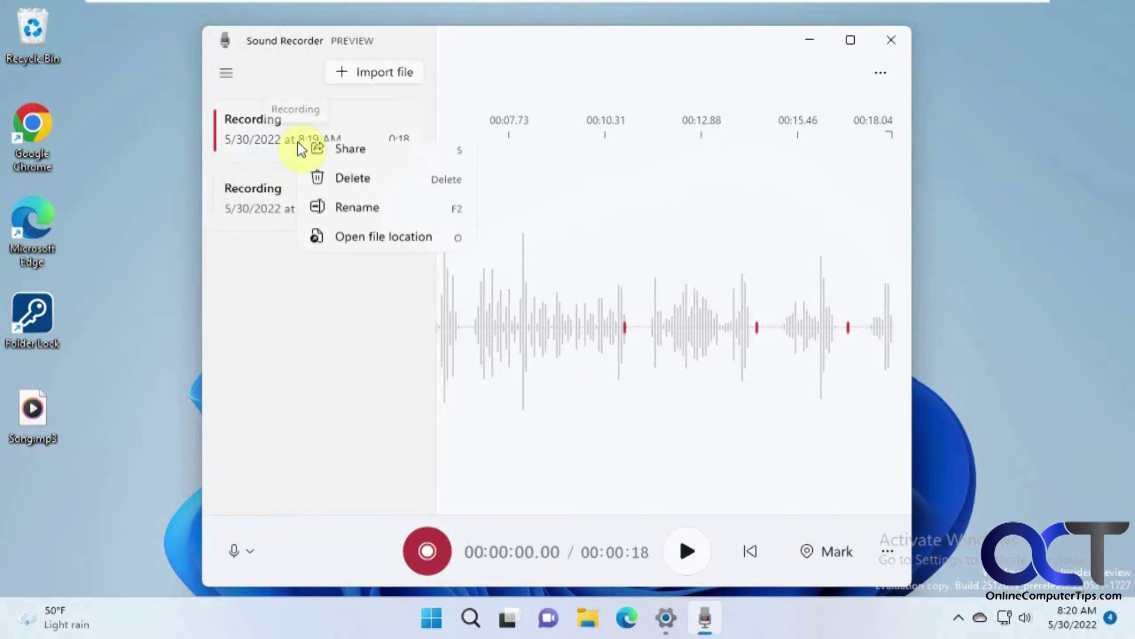
click(320, 165)
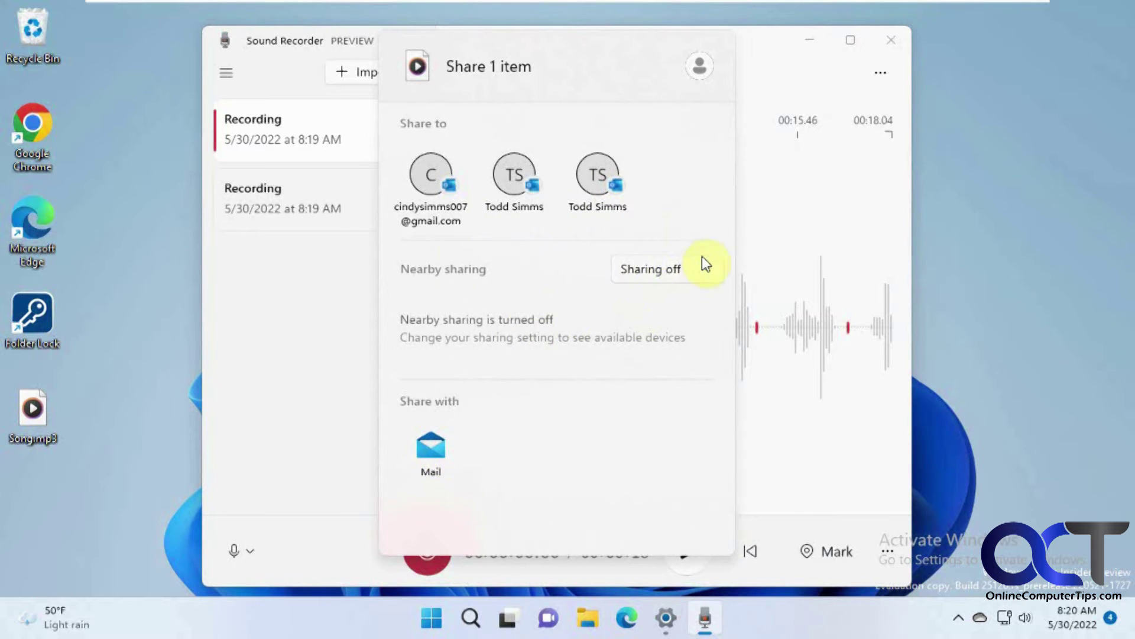
click(278, 77)
Step: View the 18-second recording's file in its folder with the window maximized, then close the folder and dismiss the feedback notification
right_click(303, 130)
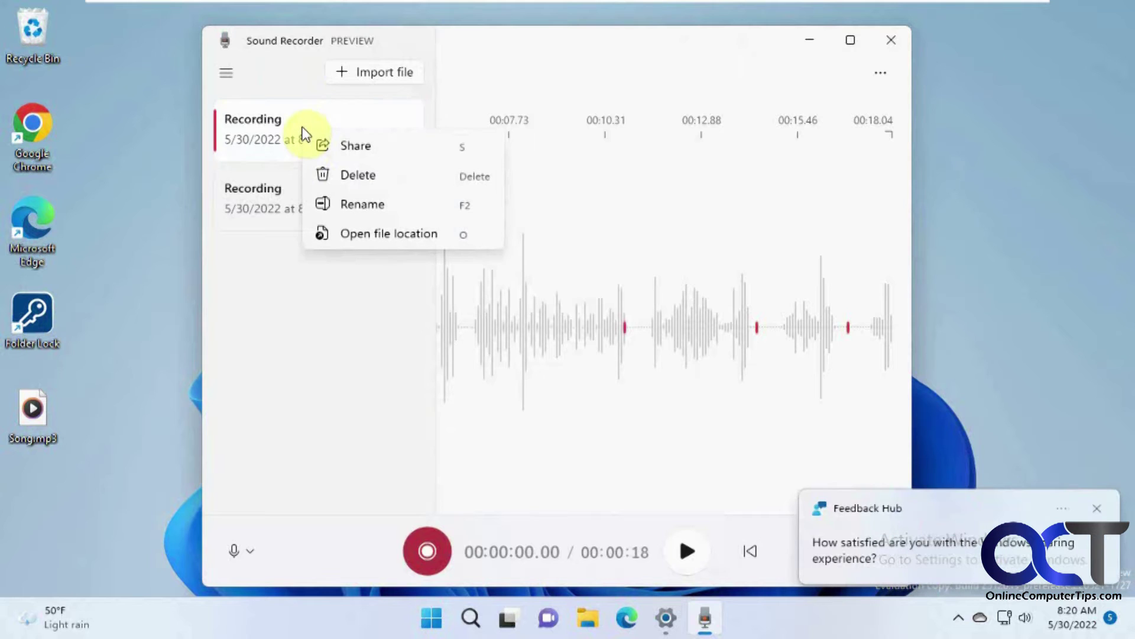
click(396, 236)
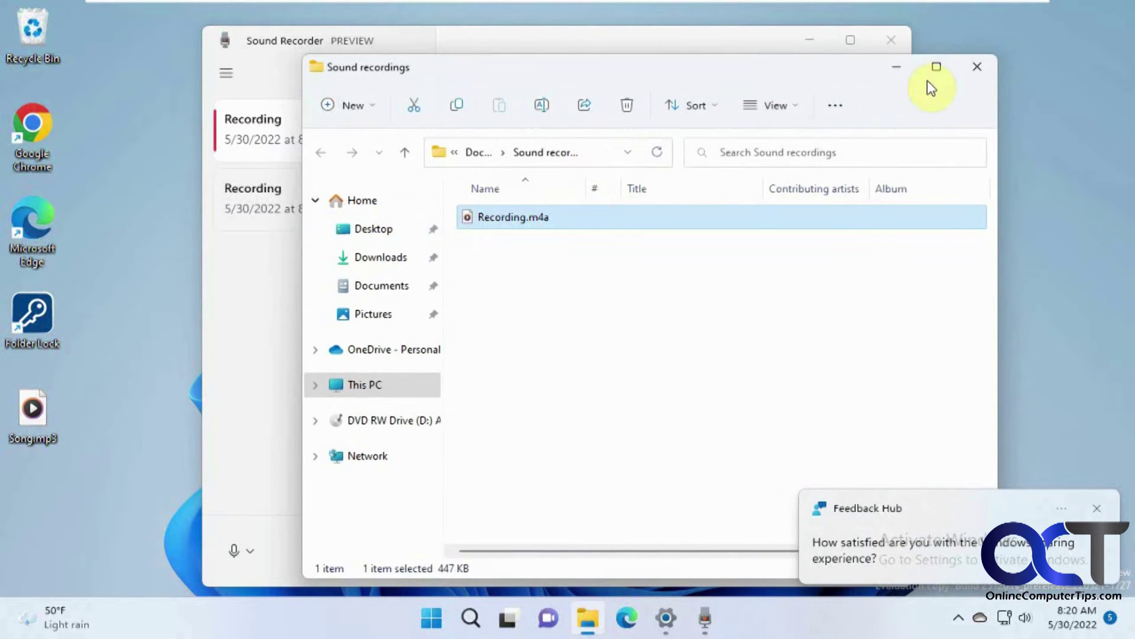
click(936, 66)
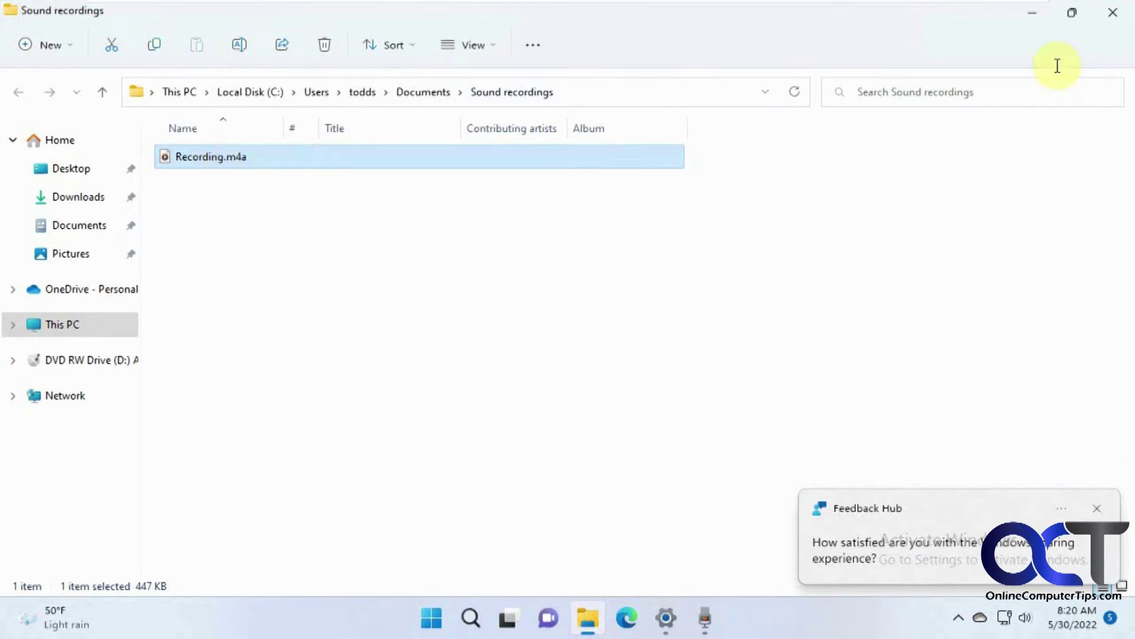
click(1119, 18)
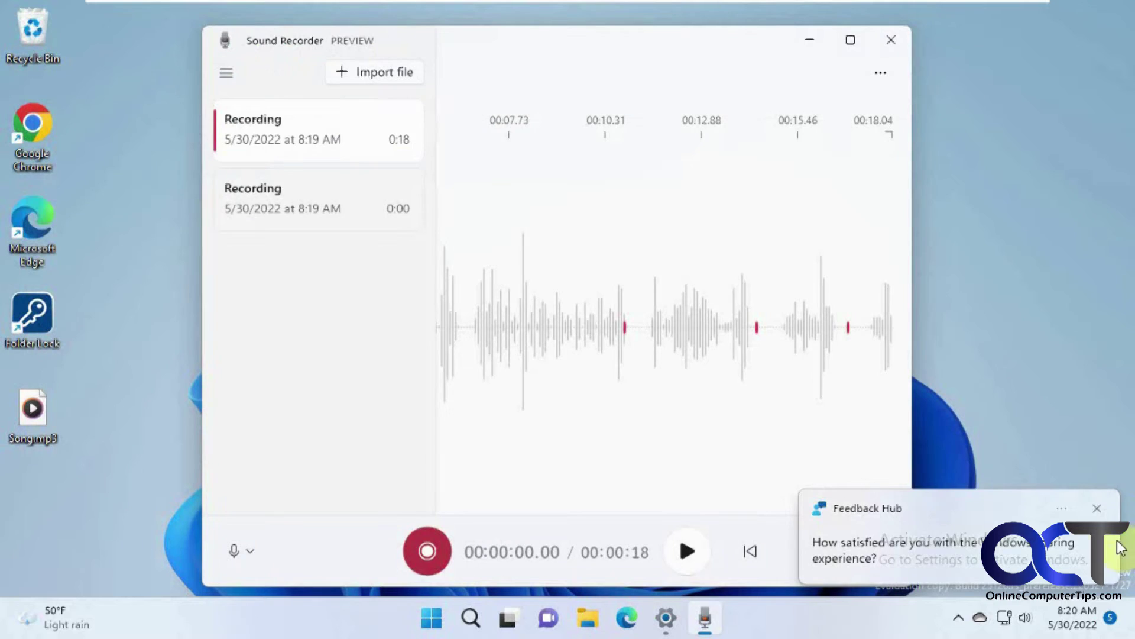
click(1096, 508)
Step: Rename the 18-second recording as Final
right_click(307, 136)
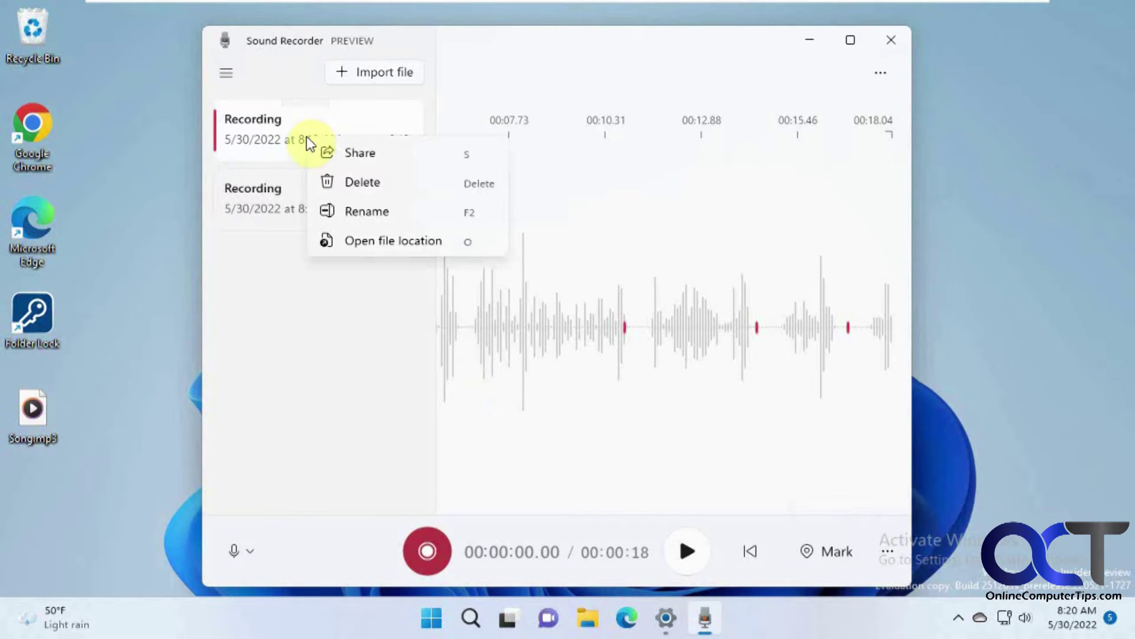
click(353, 207)
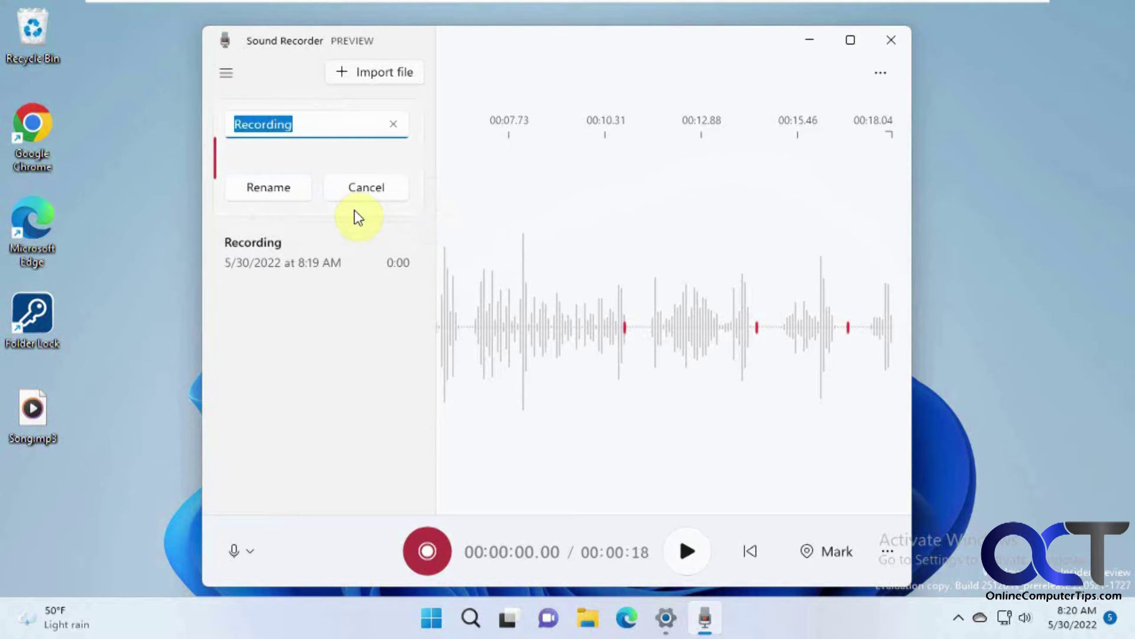
text(Final)
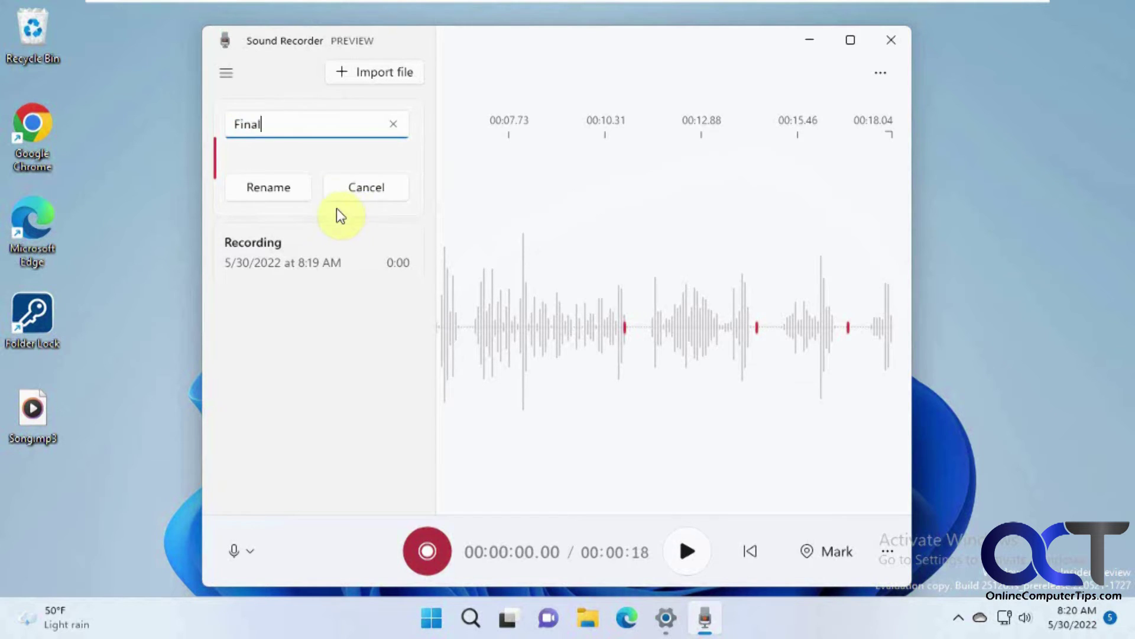
click(294, 187)
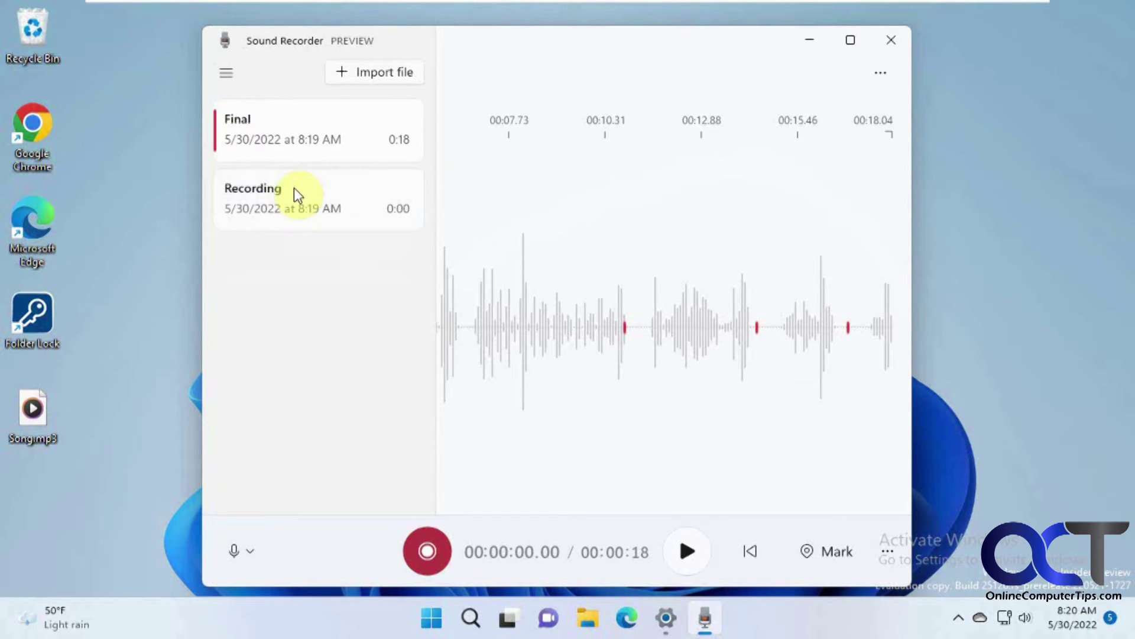
Step: Check the renamed Final recording in its file location, restore the folder window's size and close it
right_click(313, 139)
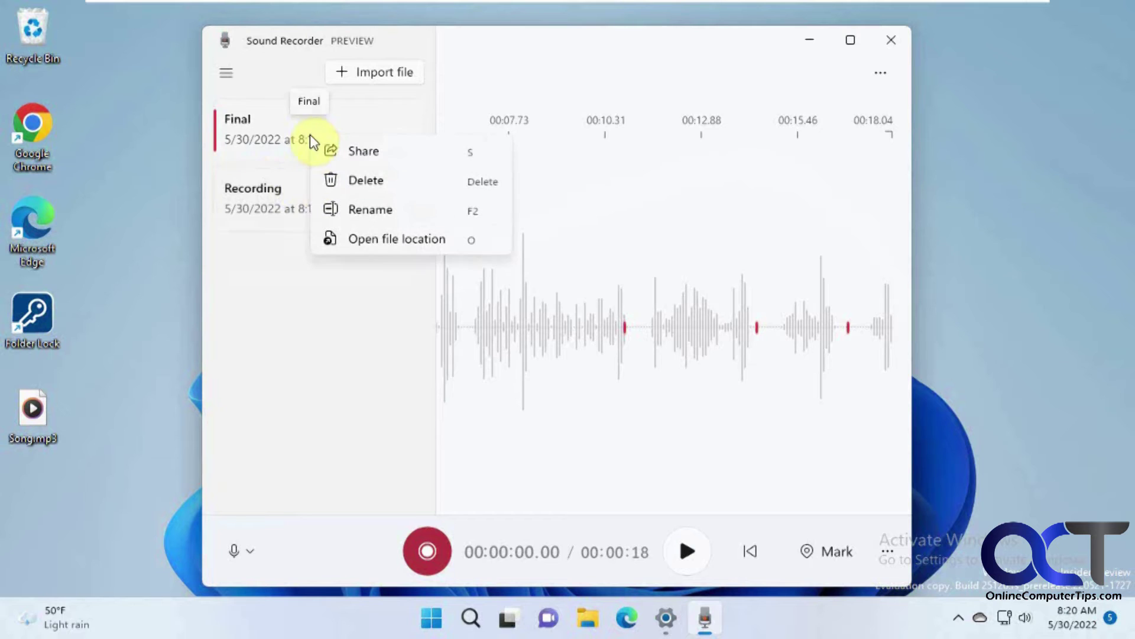
click(374, 240)
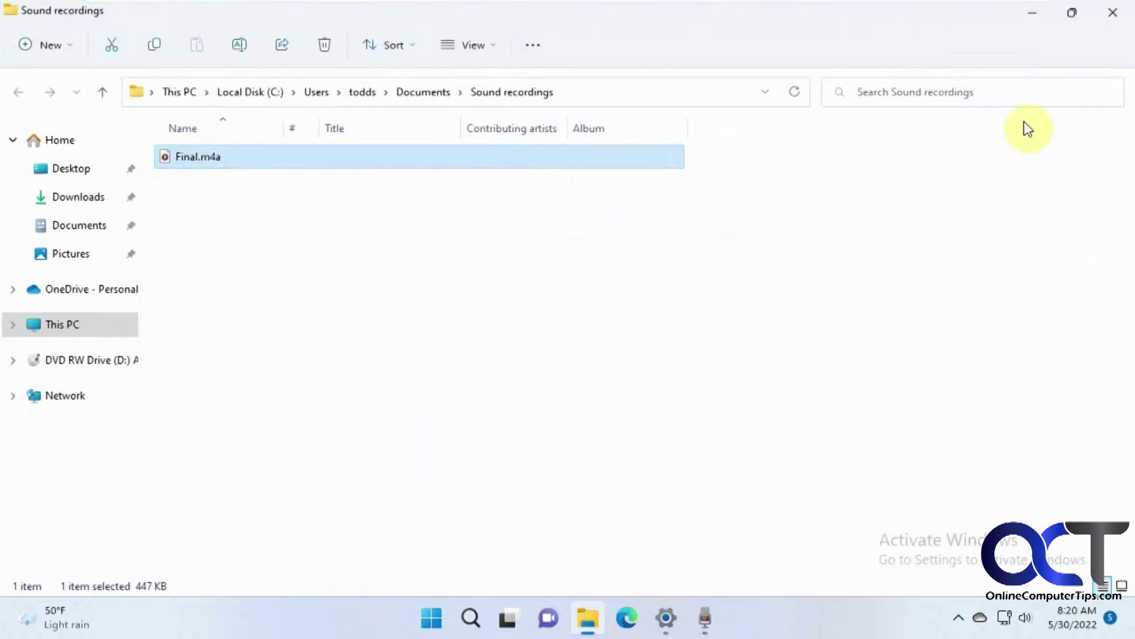
click(1073, 14)
click(982, 66)
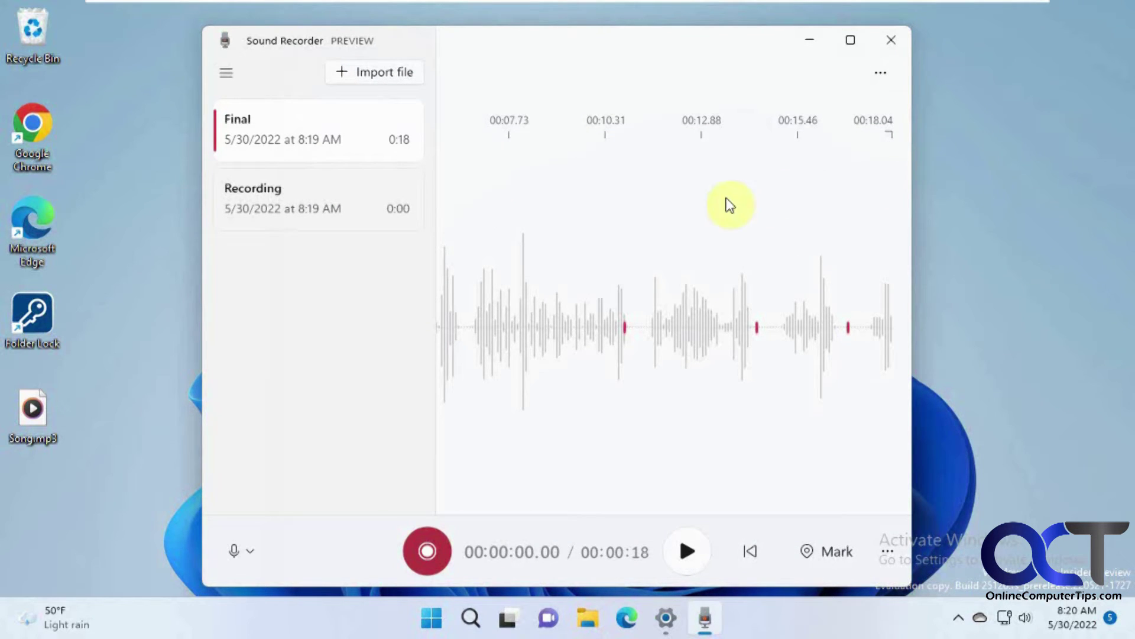
Step: Import Song.mp3 from the Desktop into Sound Recorder and collapse the recordings list
click(381, 72)
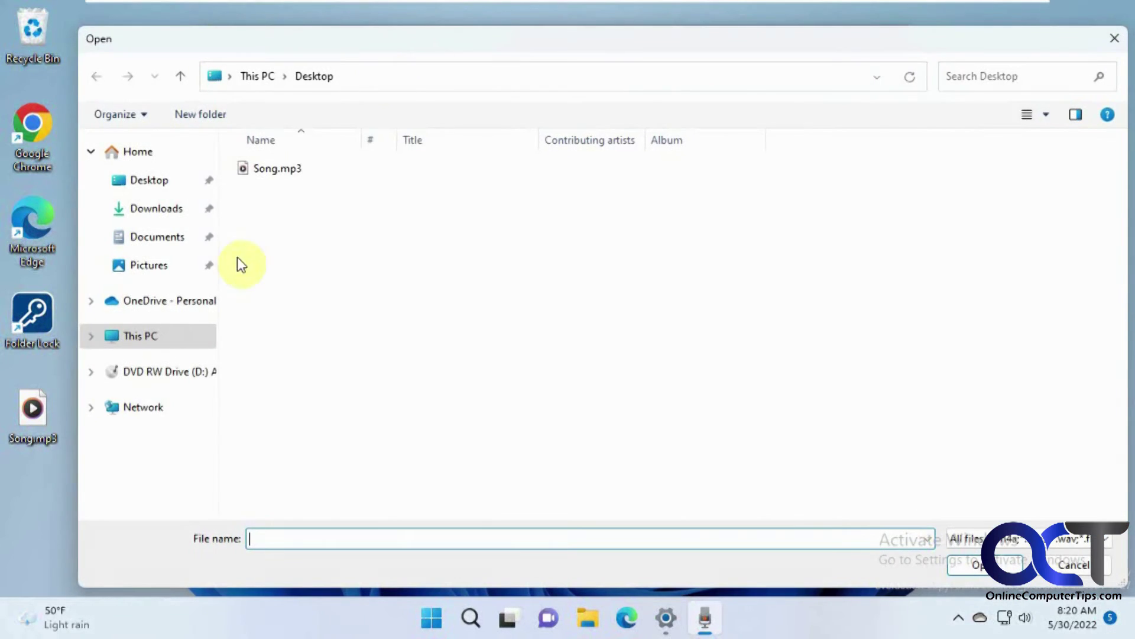
click(161, 191)
double_click(256, 172)
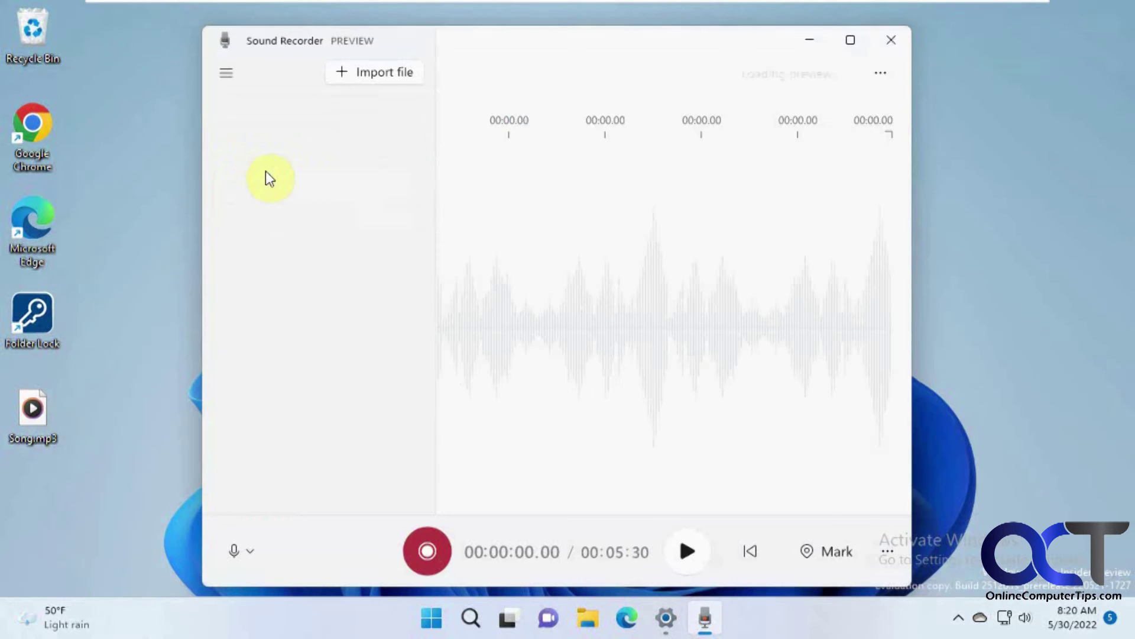
click(535, 322)
Step: Play the imported song, add marks at about 2:28 and 4:08, pause playback and close Sound Recorder
click(687, 551)
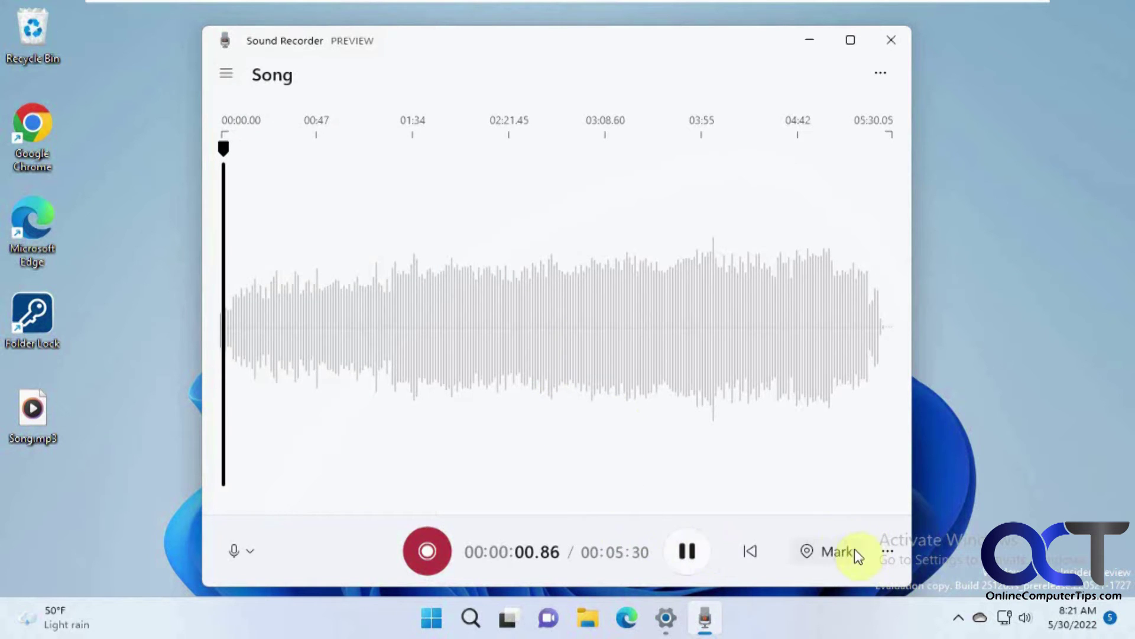
click(521, 299)
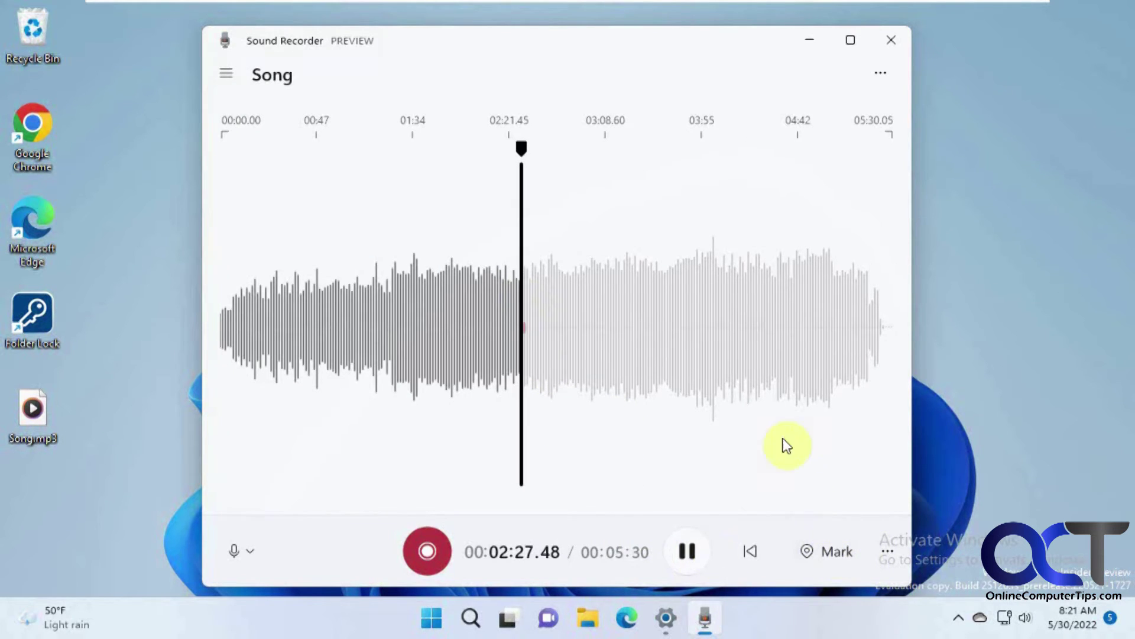
click(724, 256)
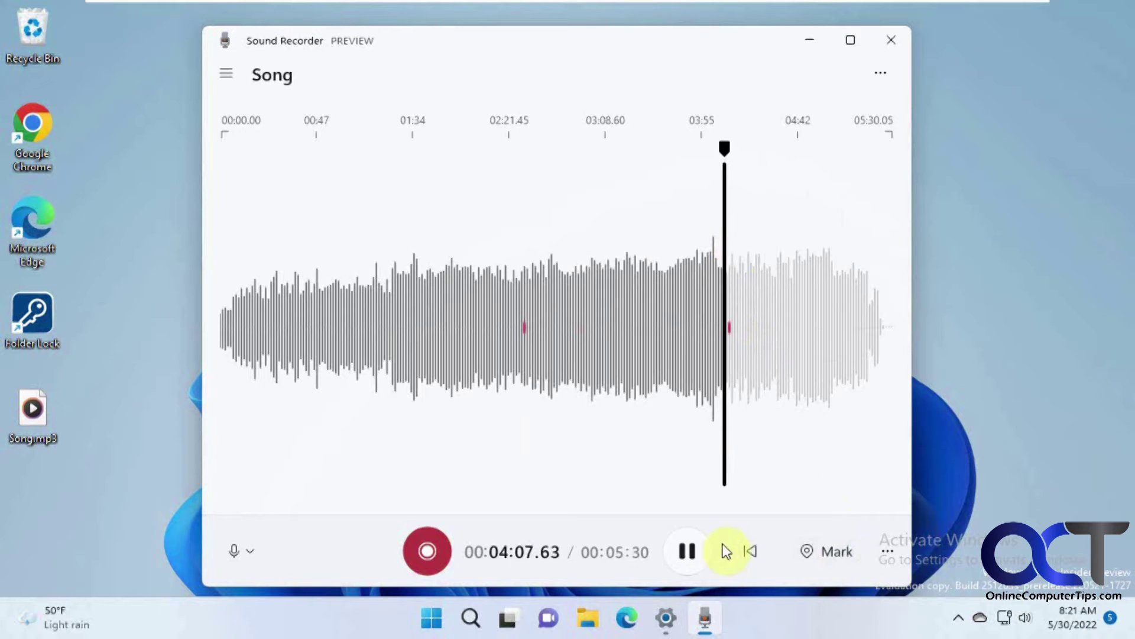
click(689, 551)
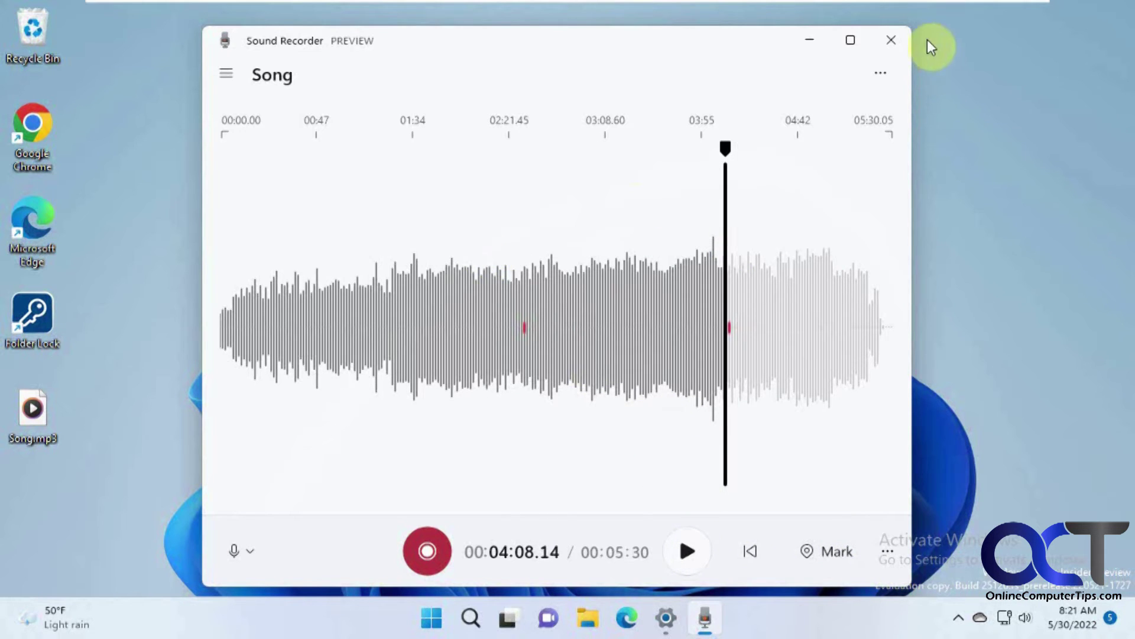
click(898, 41)
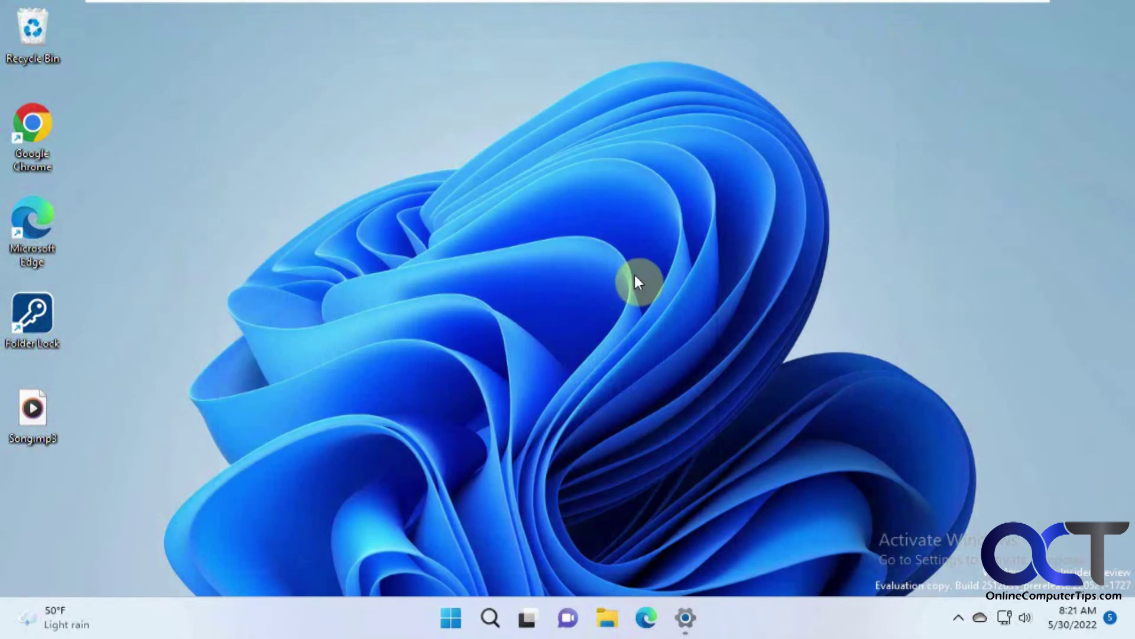
Step: Search the apps for Sound Recorder, reopen it and expand the recordings list
click(451, 618)
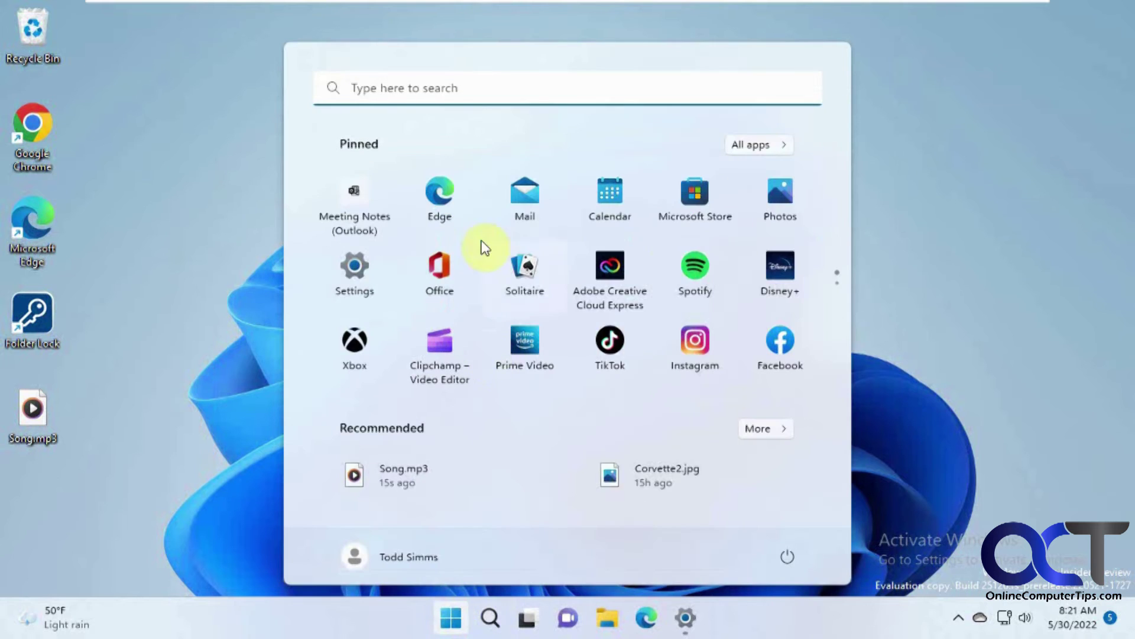
click(511, 86)
text(soun)
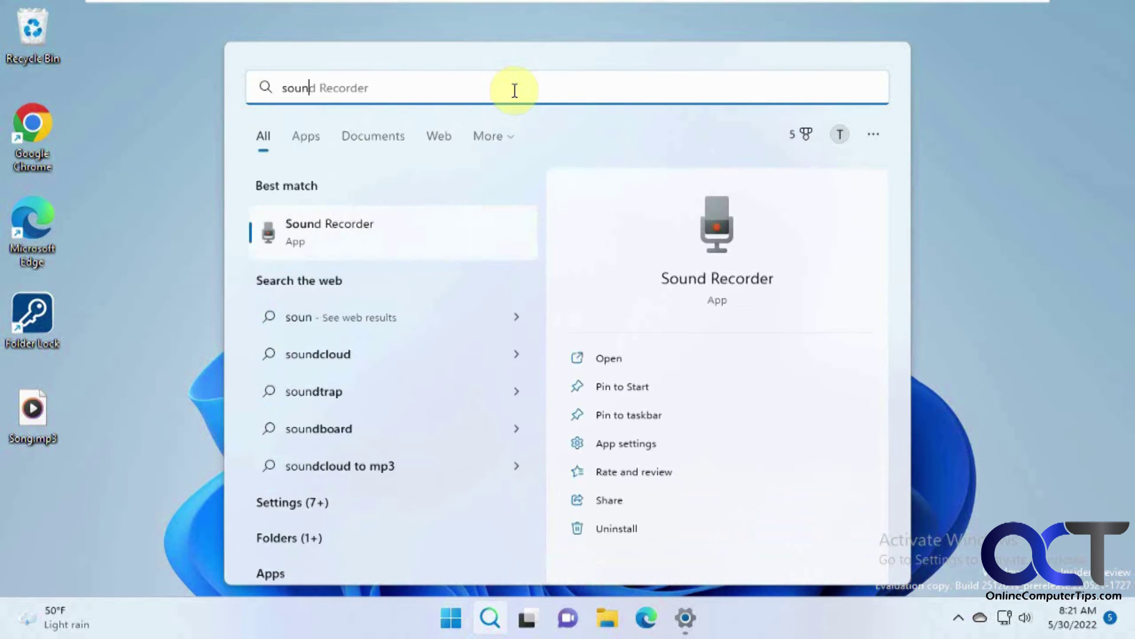
click(405, 233)
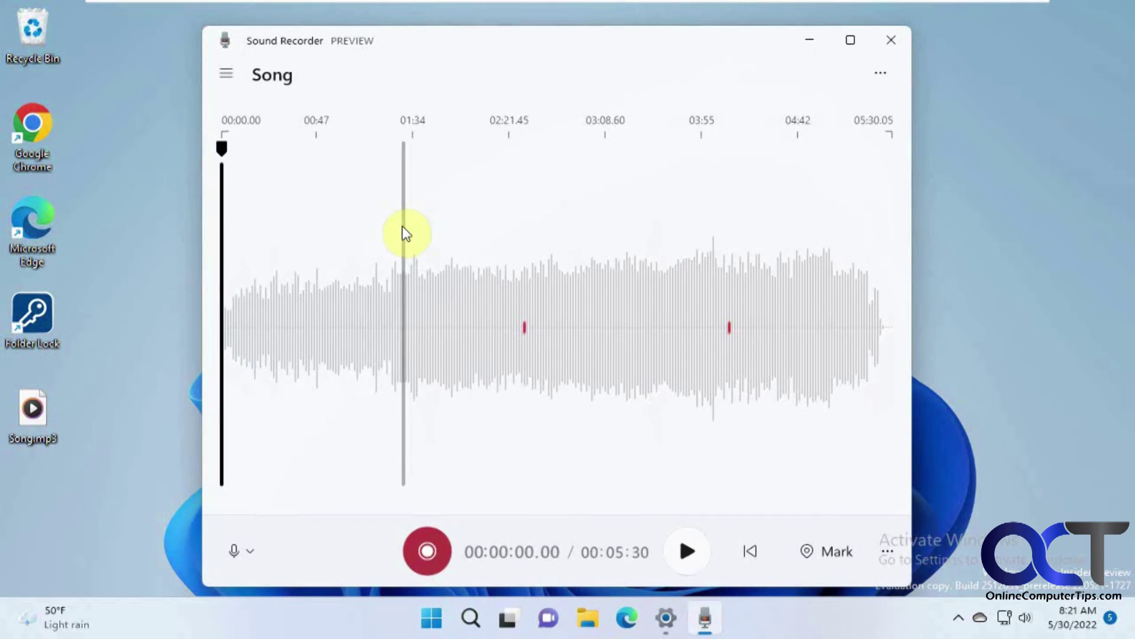
click(226, 73)
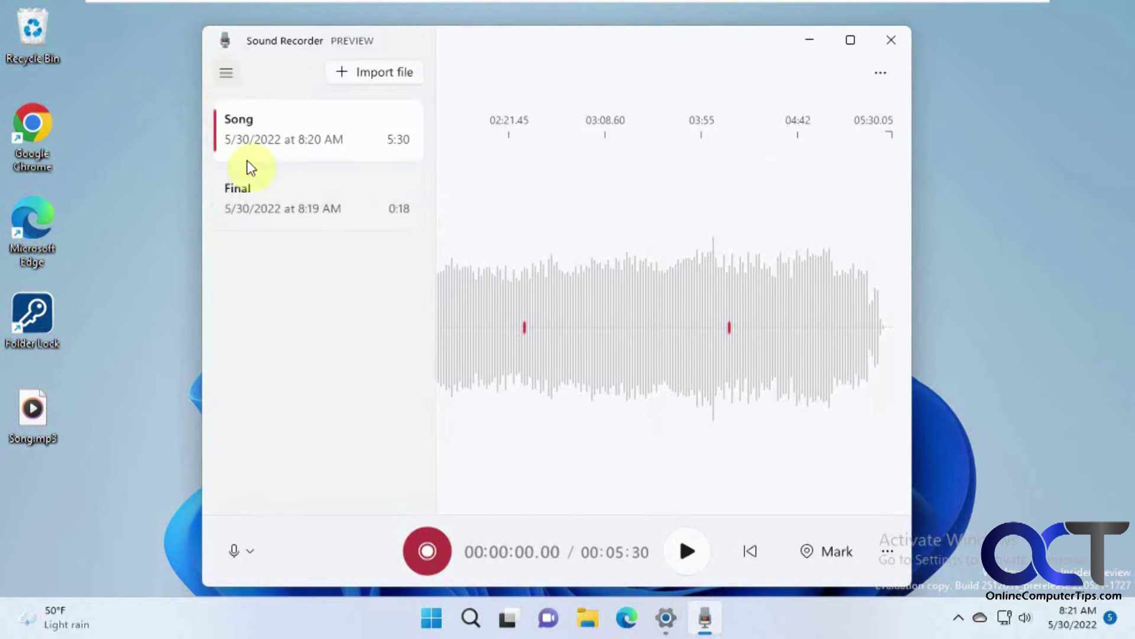
Step: View the imported Song recording in its file location and close the folder window
click(293, 140)
right_click(322, 141)
click(389, 233)
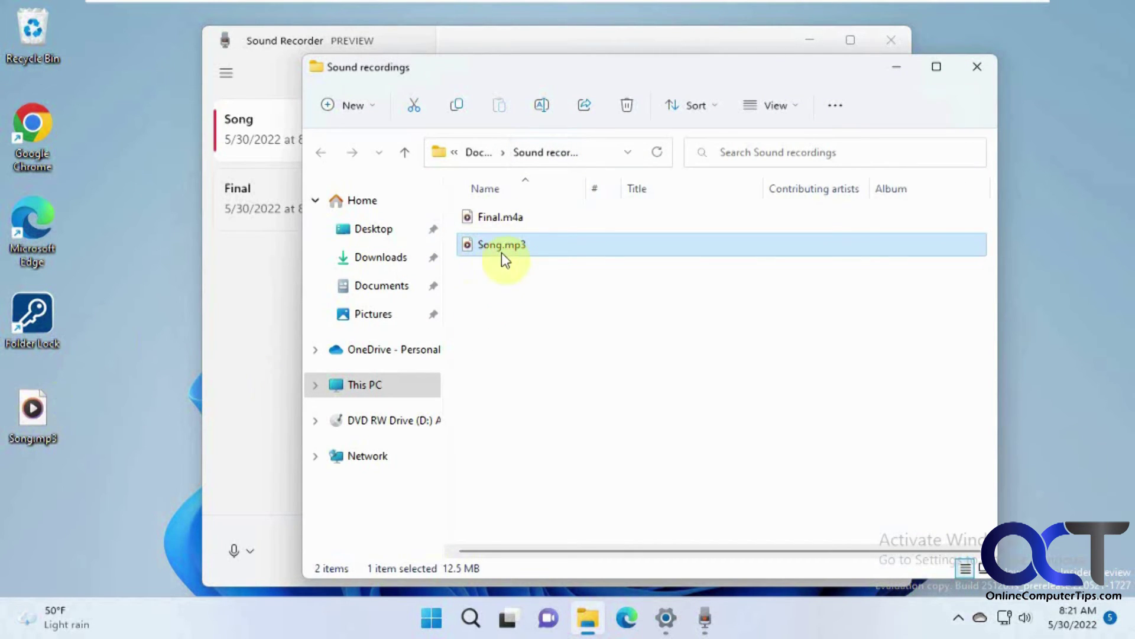
click(978, 67)
Step: Open the Final recording, jump between its markers and delete the 00:10.72 marker
click(312, 197)
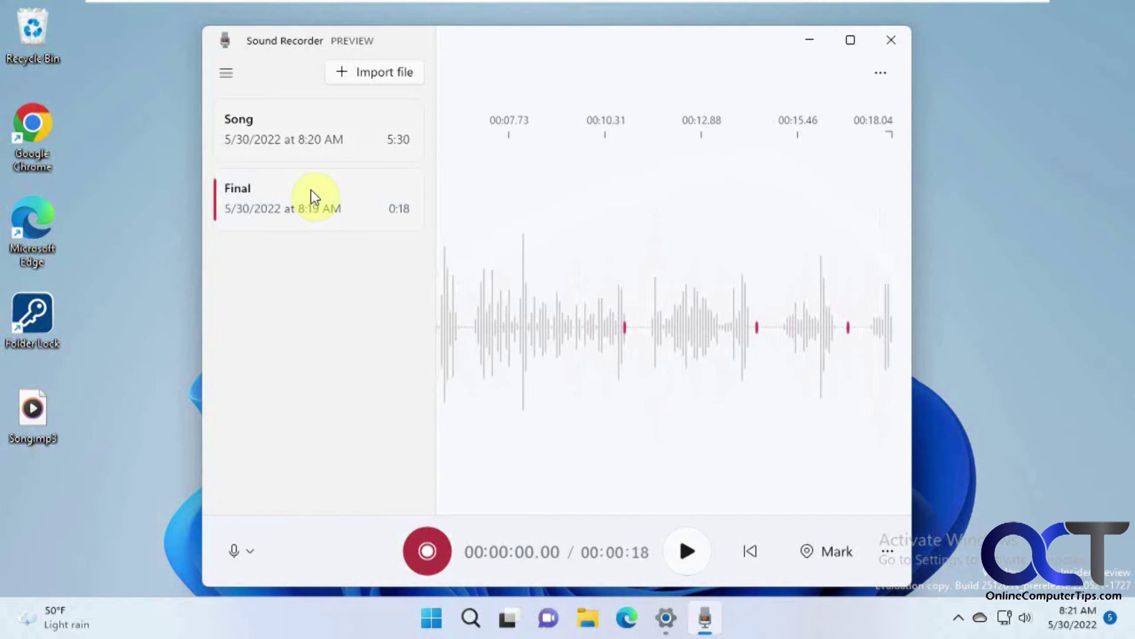
click(887, 556)
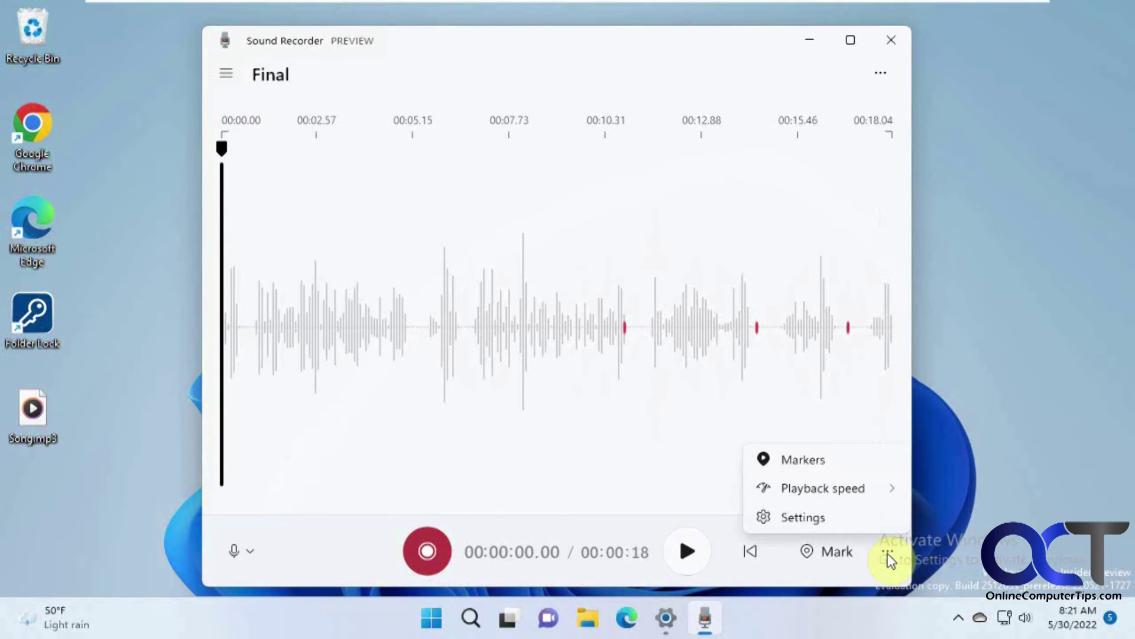
click(819, 464)
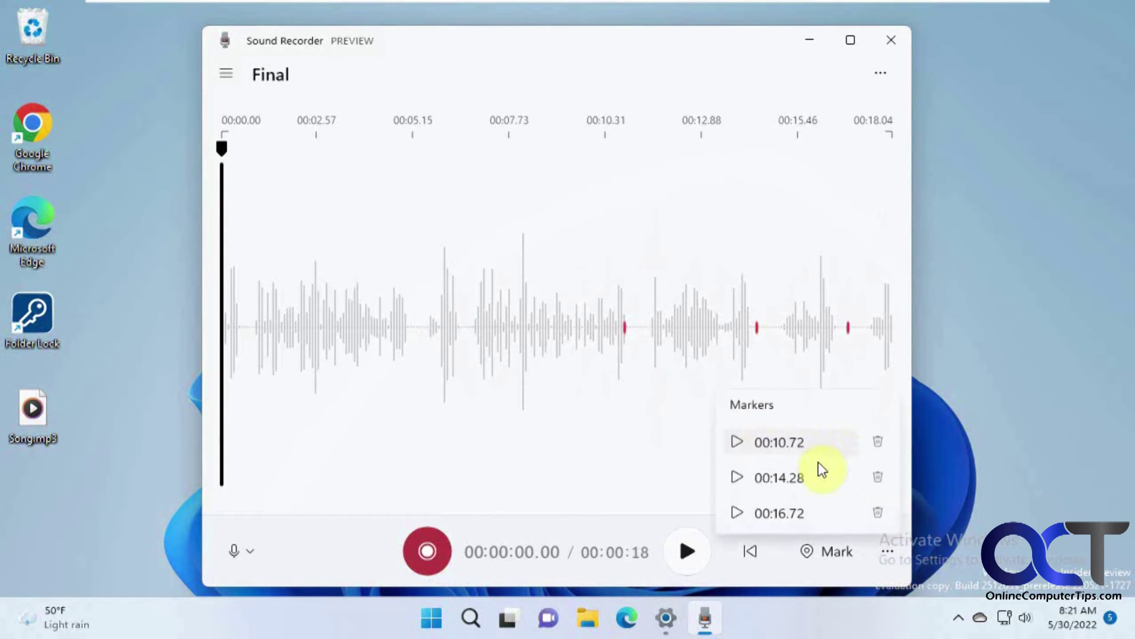
click(740, 476)
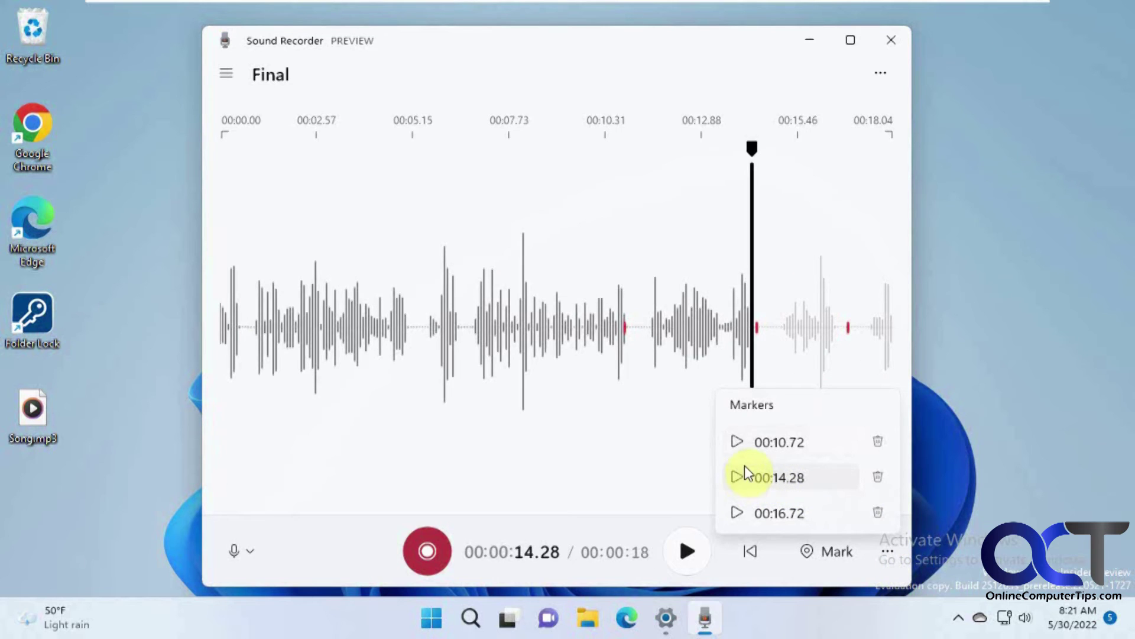
click(753, 445)
click(759, 512)
click(758, 480)
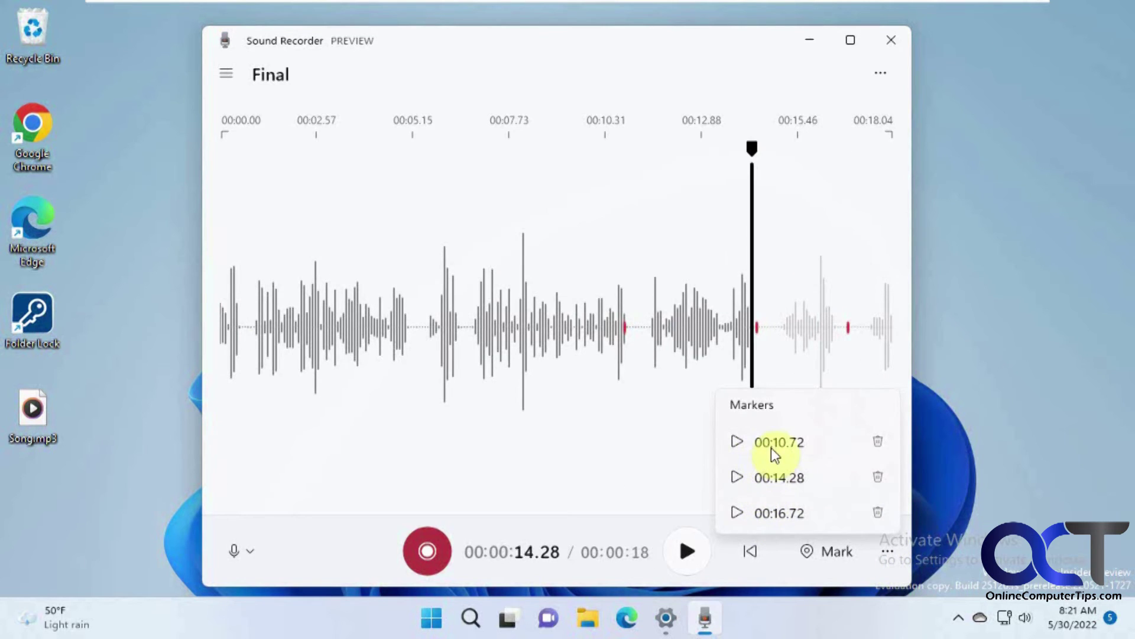
click(772, 447)
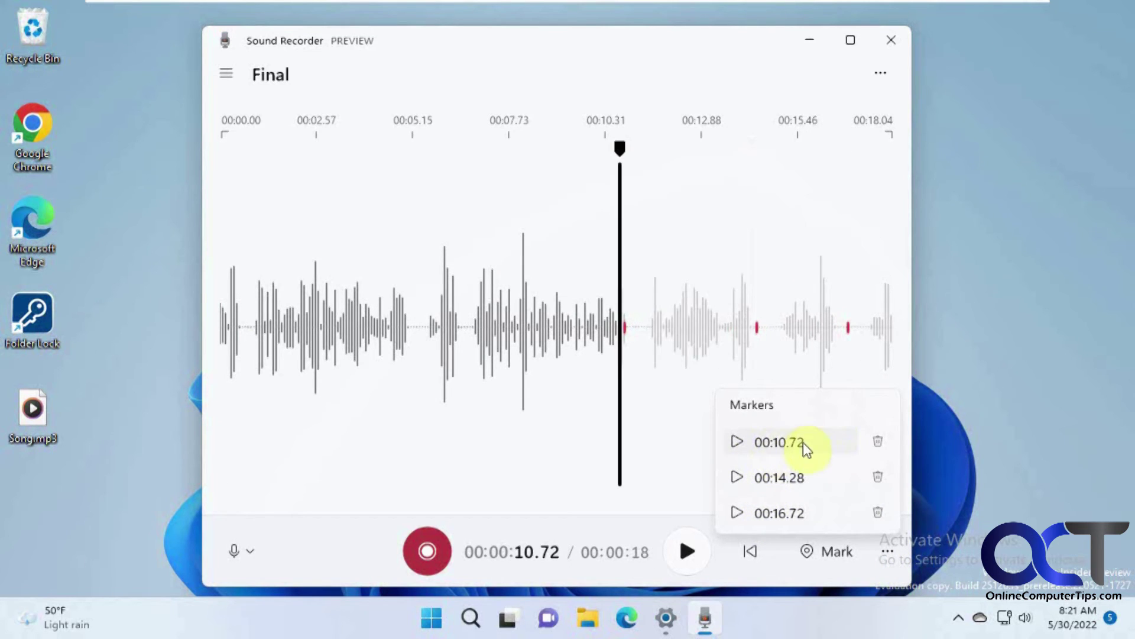
click(878, 443)
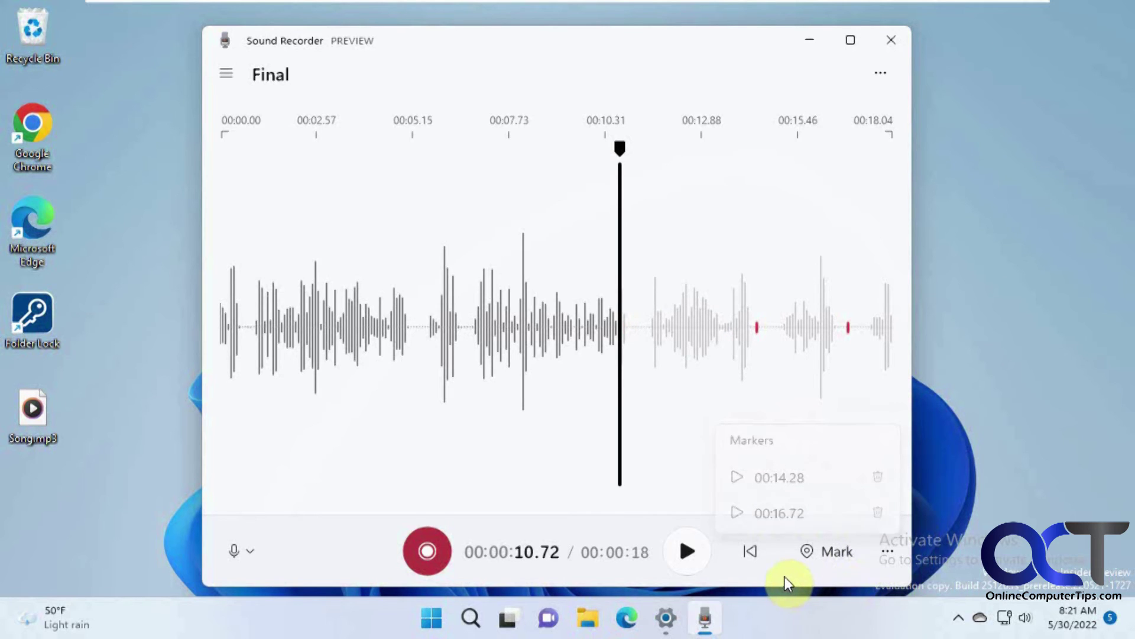
Step: Review the playback speed choices and the app's recording format, audio quality and theme settings
click(889, 552)
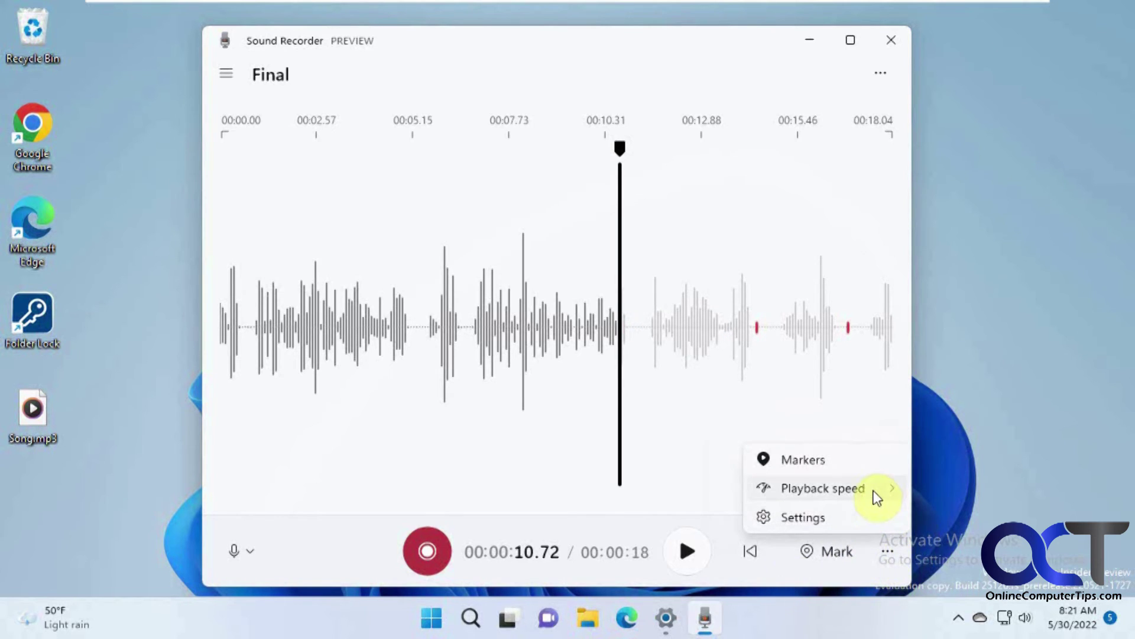
mouse_move(873, 497)
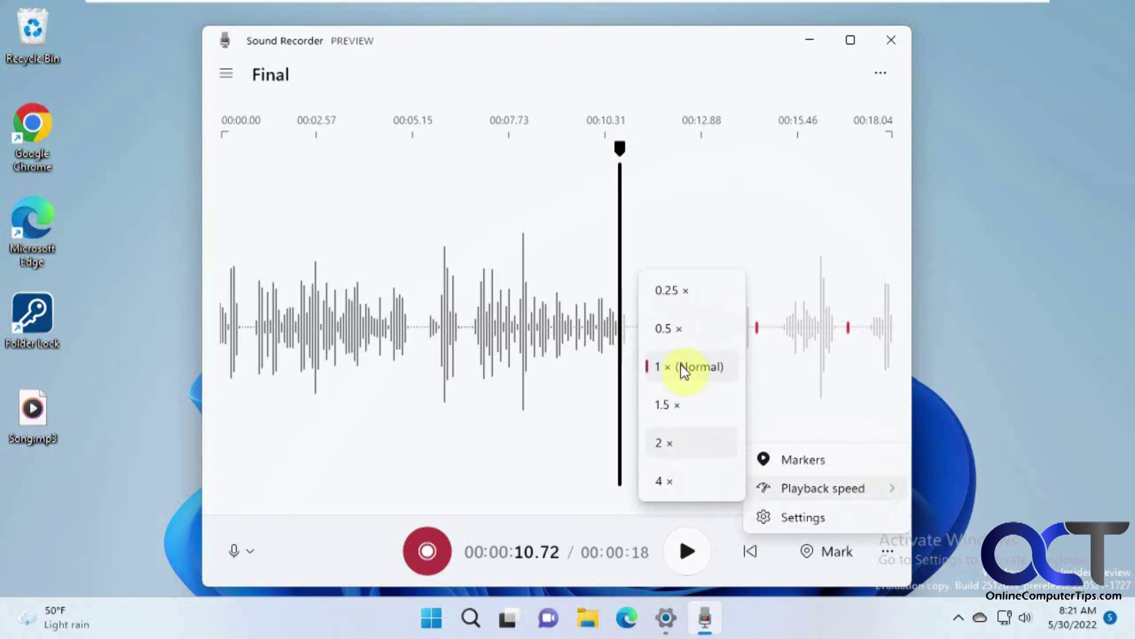
click(822, 518)
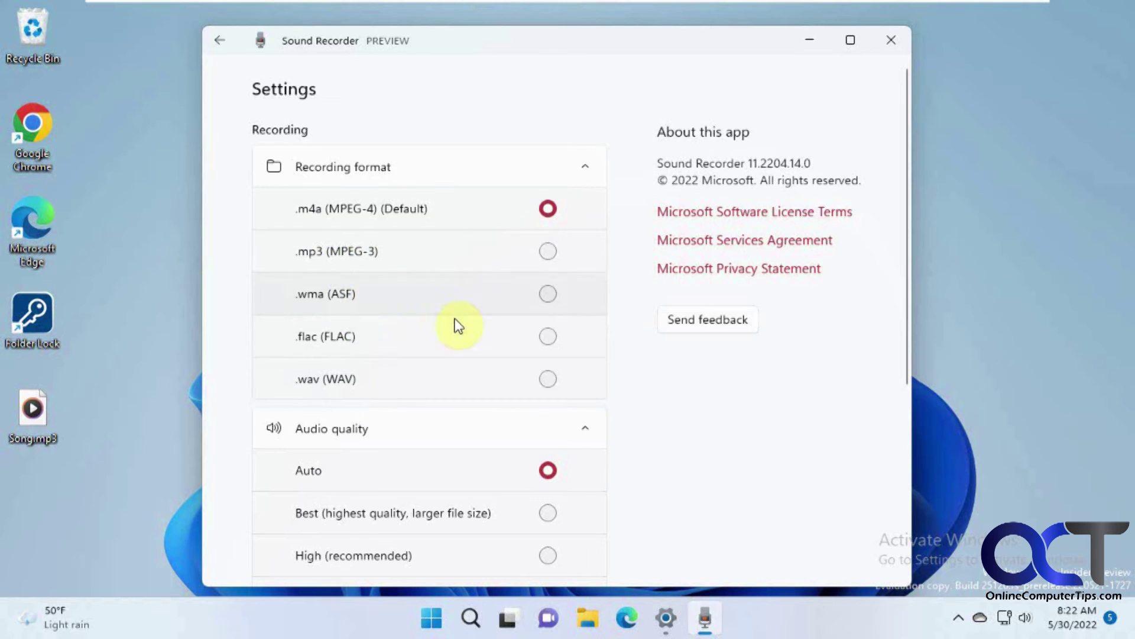
scroll(463, 325, down, 2)
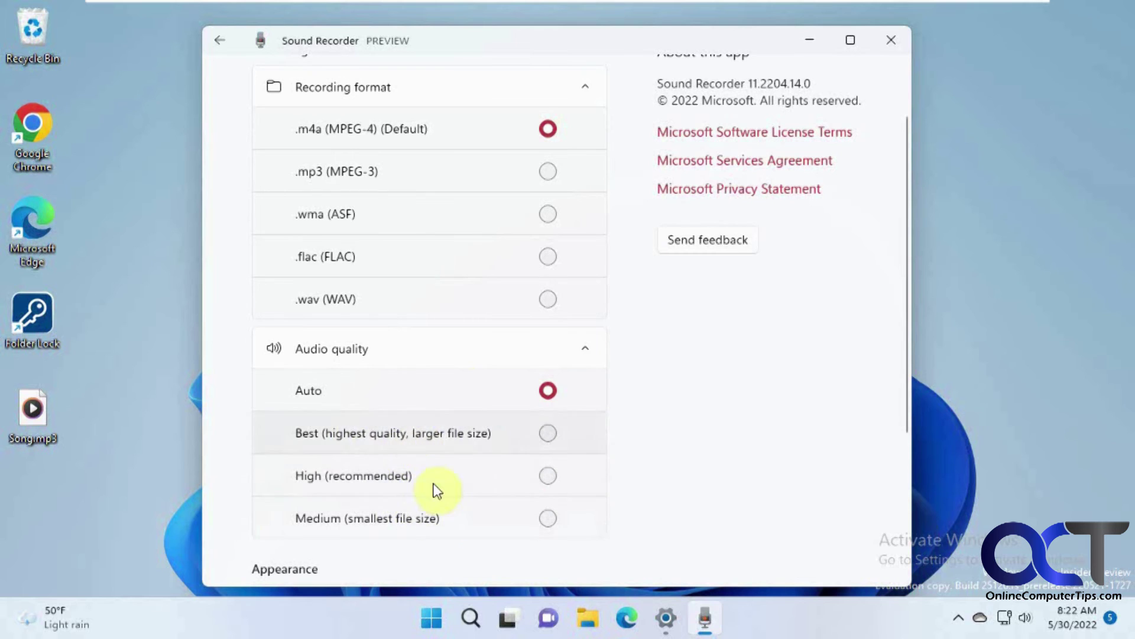
scroll(456, 443, down, 2)
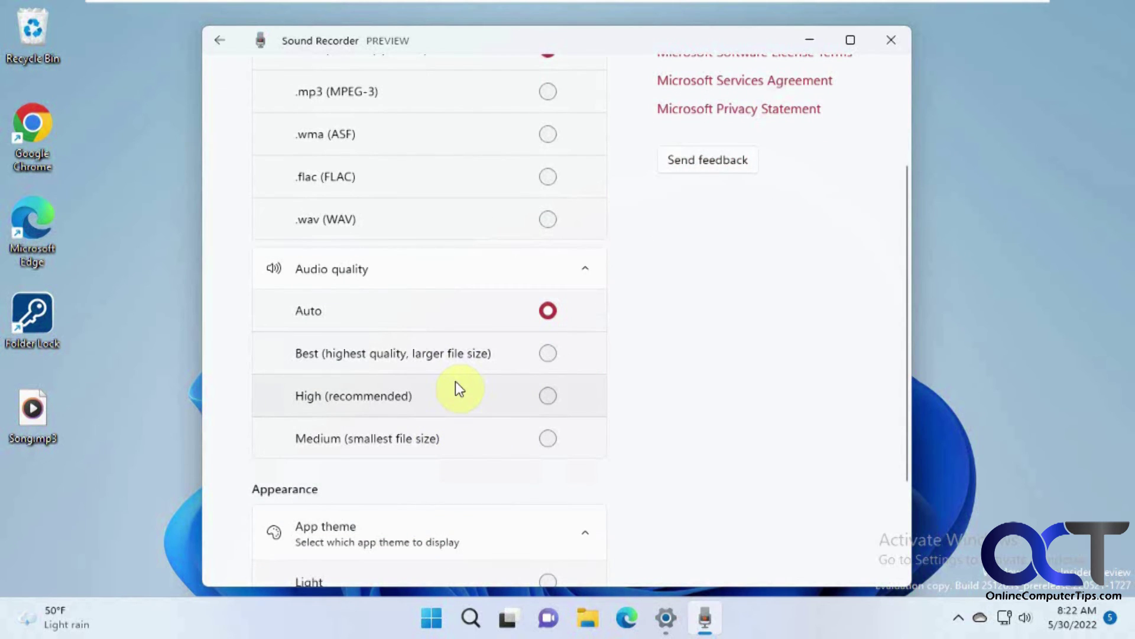
scroll(481, 385, down, 3)
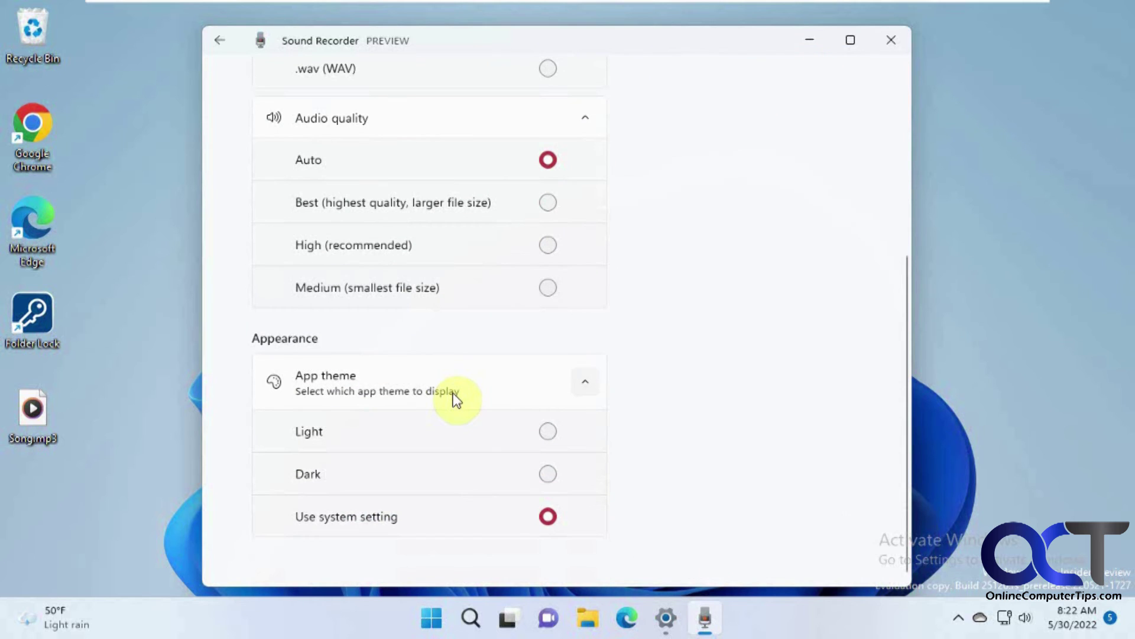
Step: Try the Dark and Light app themes and return the theme to Use system setting
click(548, 474)
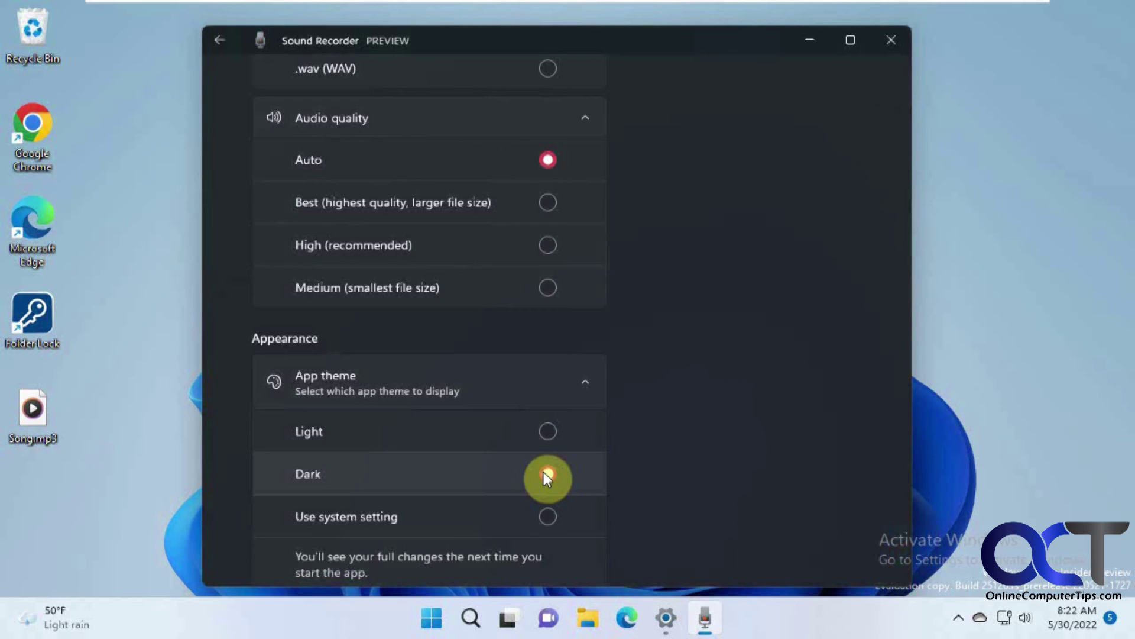
click(544, 433)
click(544, 519)
Step: Leave the app settings and check which microphones can be chosen for recording
scroll(609, 473, up, 5)
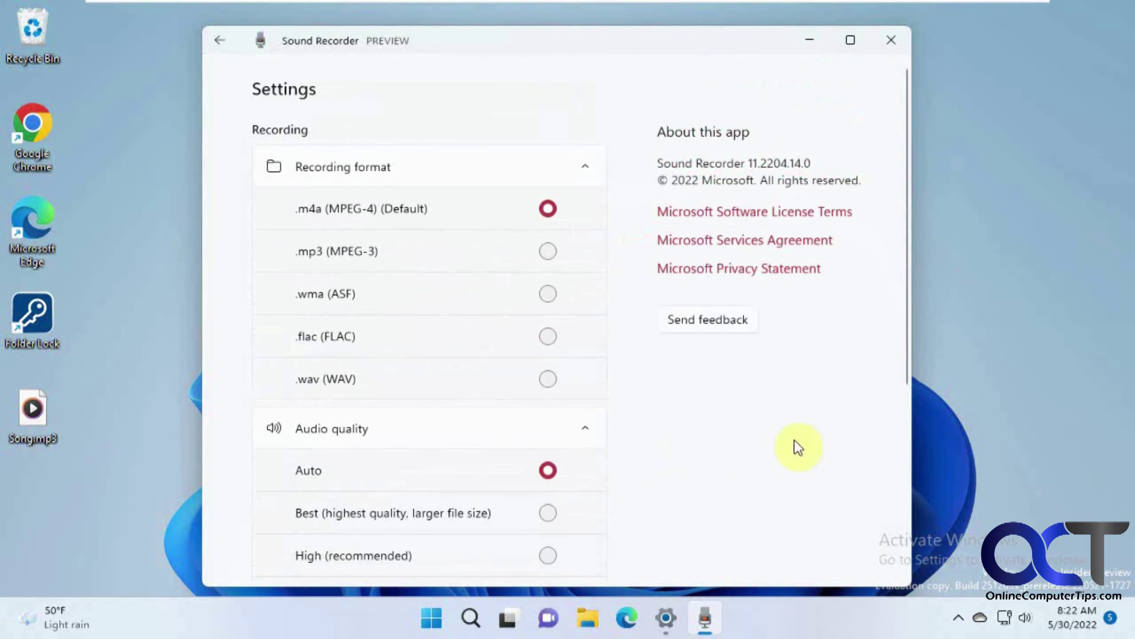
click(221, 41)
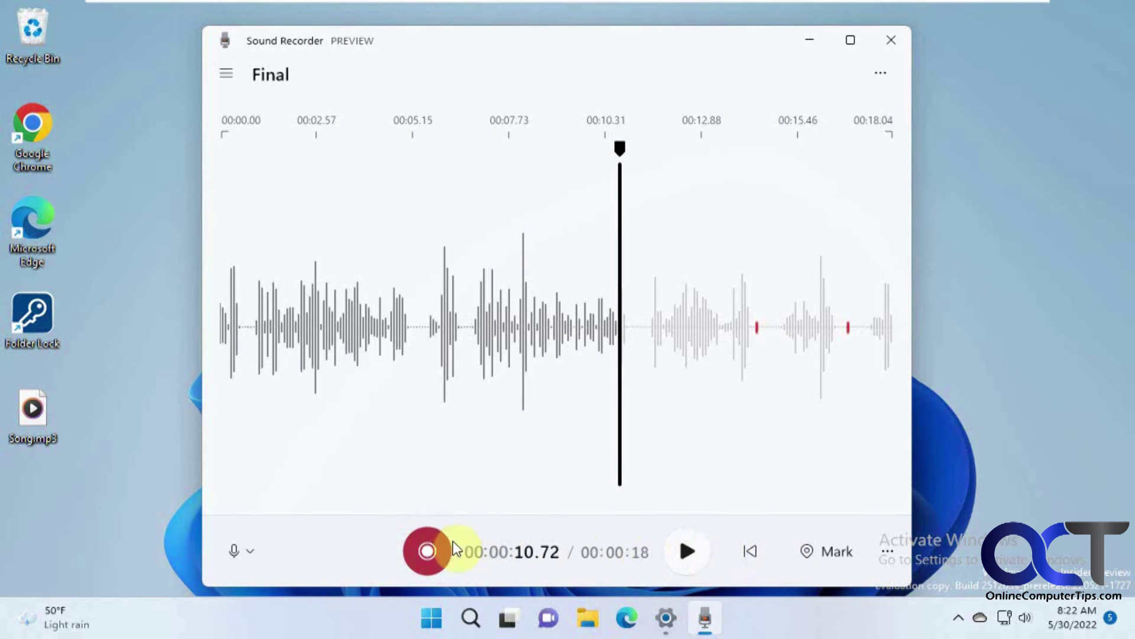
click(252, 552)
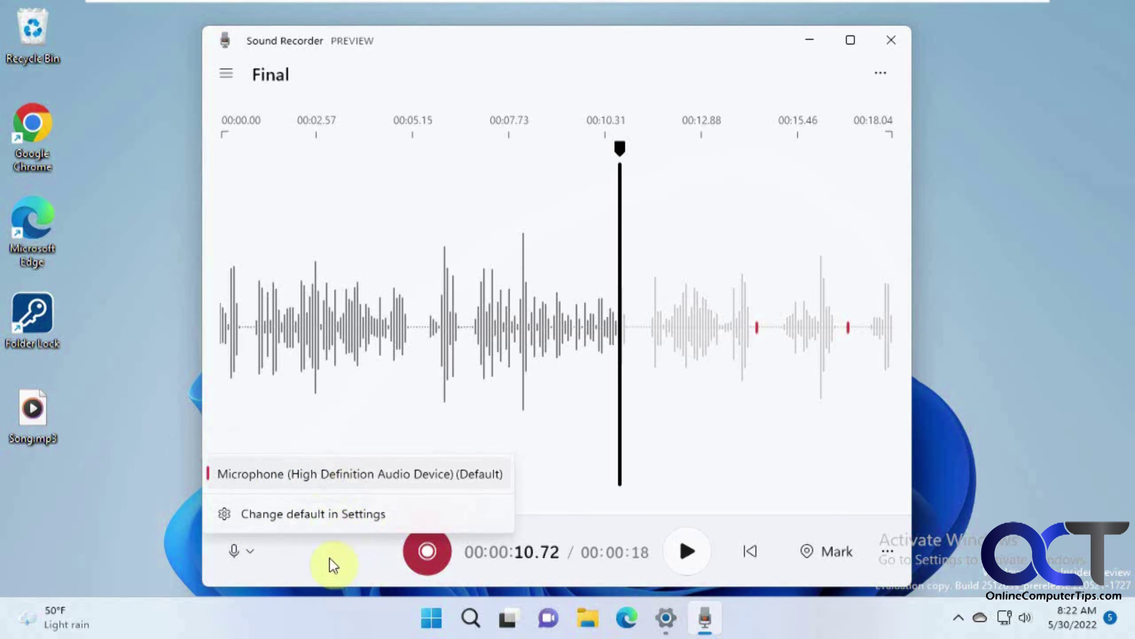
click(232, 78)
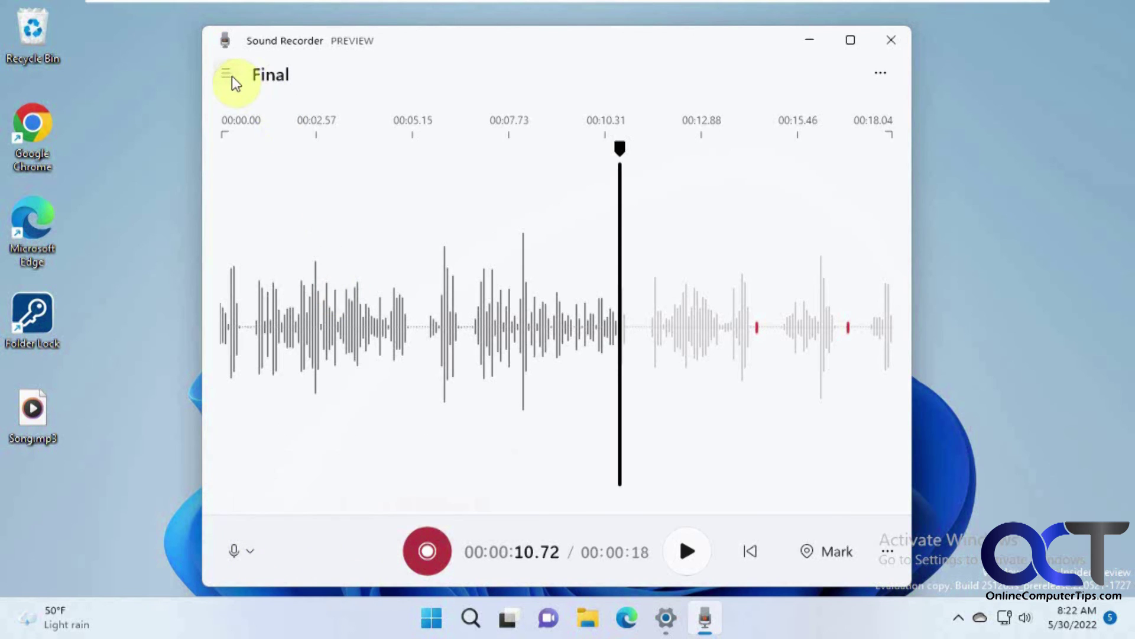
Step: Expand the recordings list, delete the Song recording and confirm the deletion
click(230, 75)
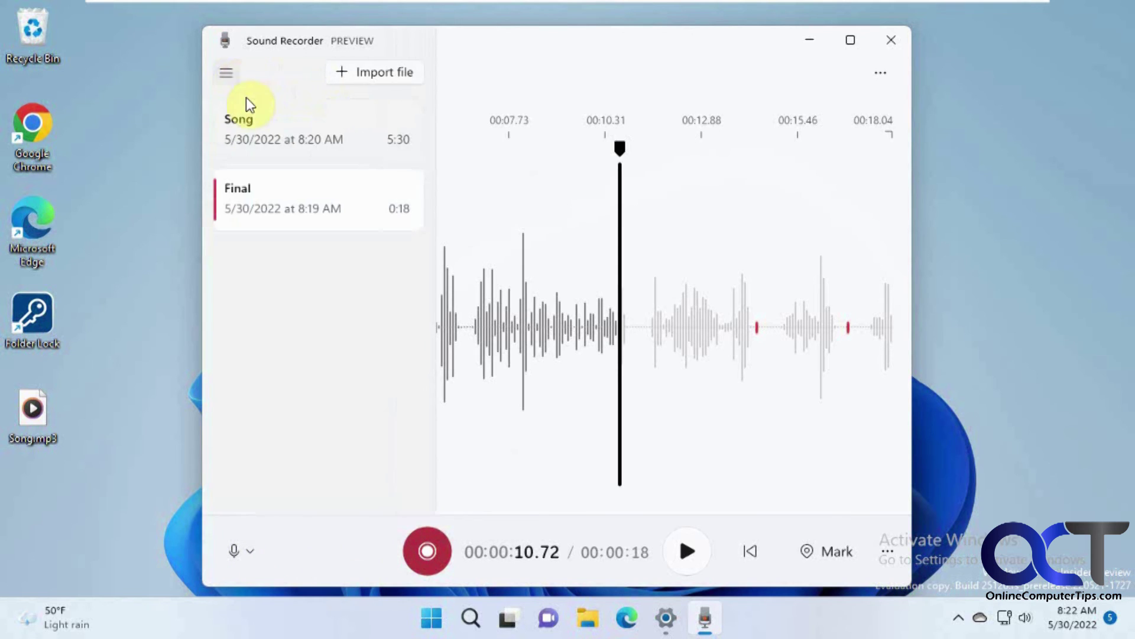
right_click(308, 148)
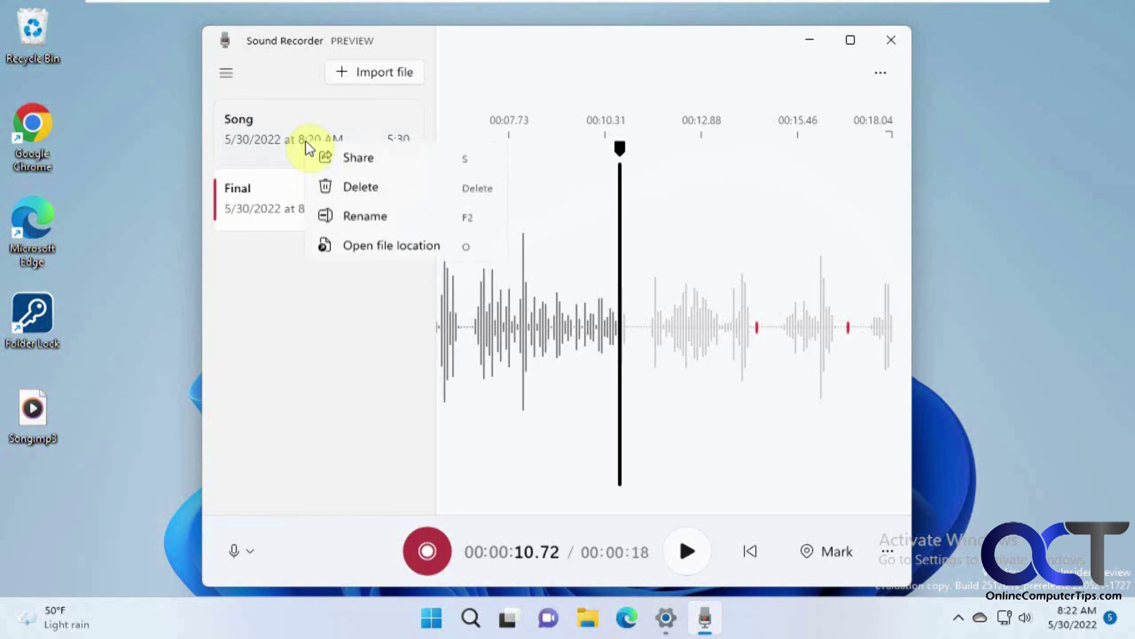
click(342, 187)
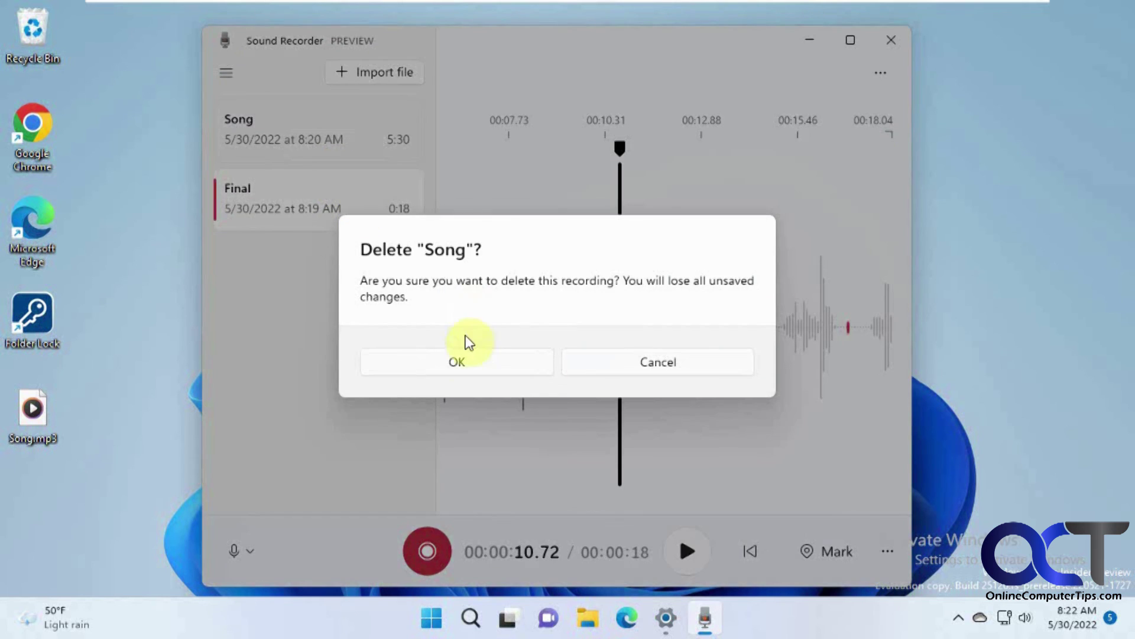
click(457, 362)
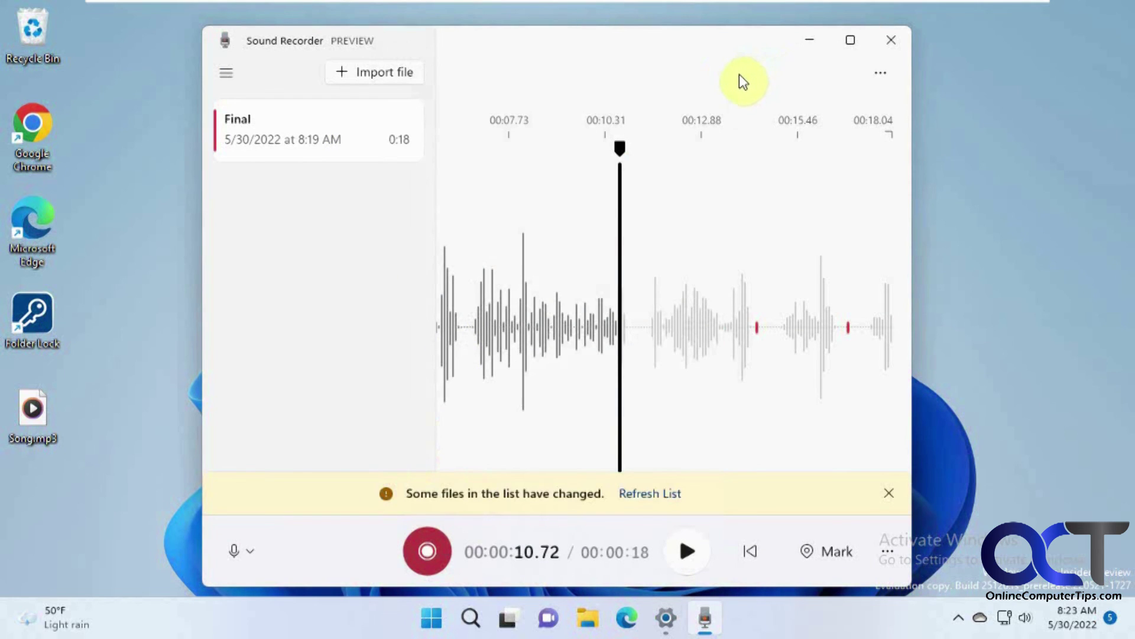